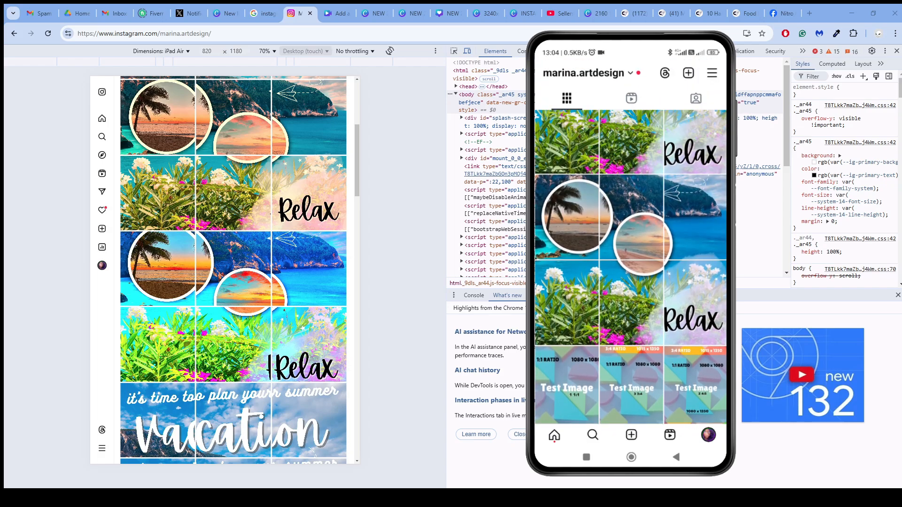
- Check the Google results about the Instagram Edits app, and return to the Instagram profile
scroll(233, 271, "up", 2)
left_click(263, 14)
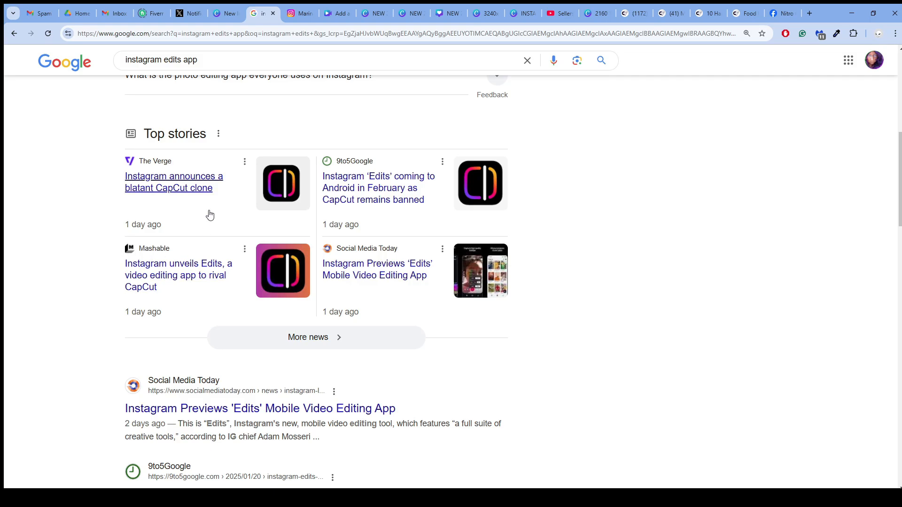
left_click(296, 14)
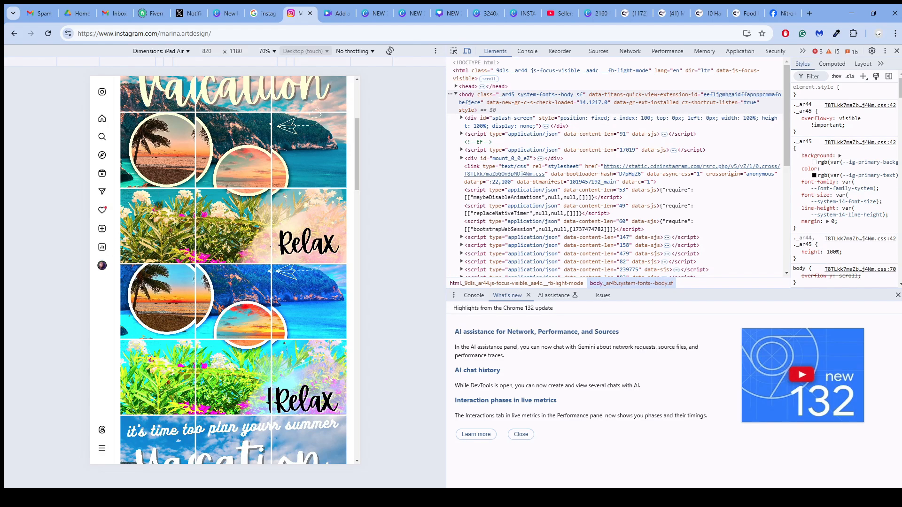
- Examine how the split-image posts line up in the Instagram profile grid, down to the Test Image posts and back
scroll(266, 267, "up", 4)
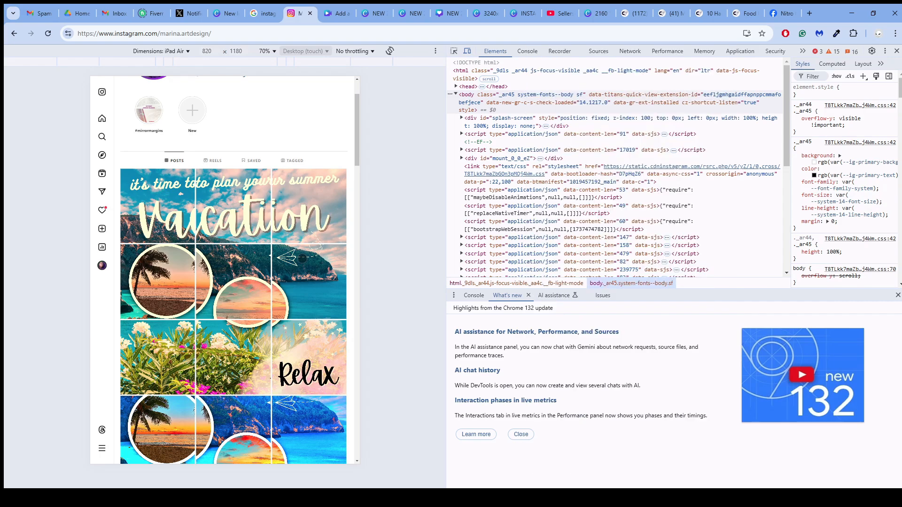
scroll(310, 266, "down", 5)
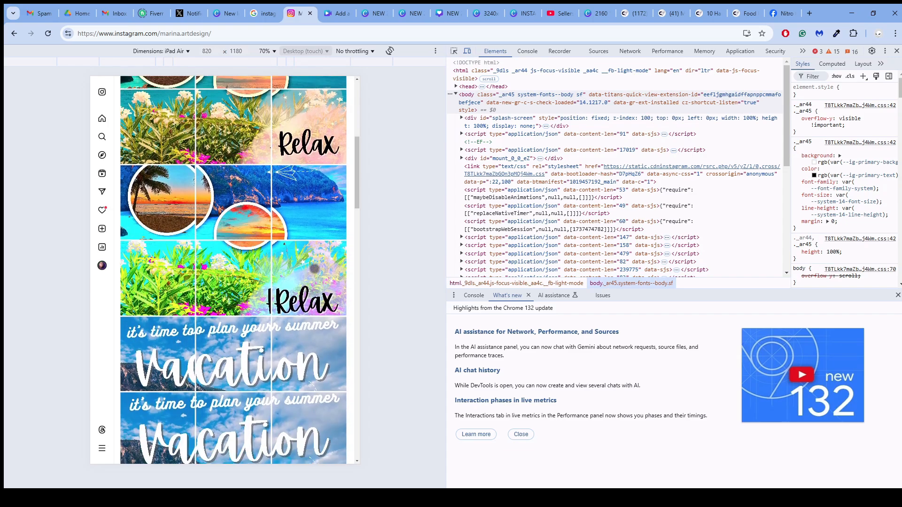
scroll(315, 268, "down", 5)
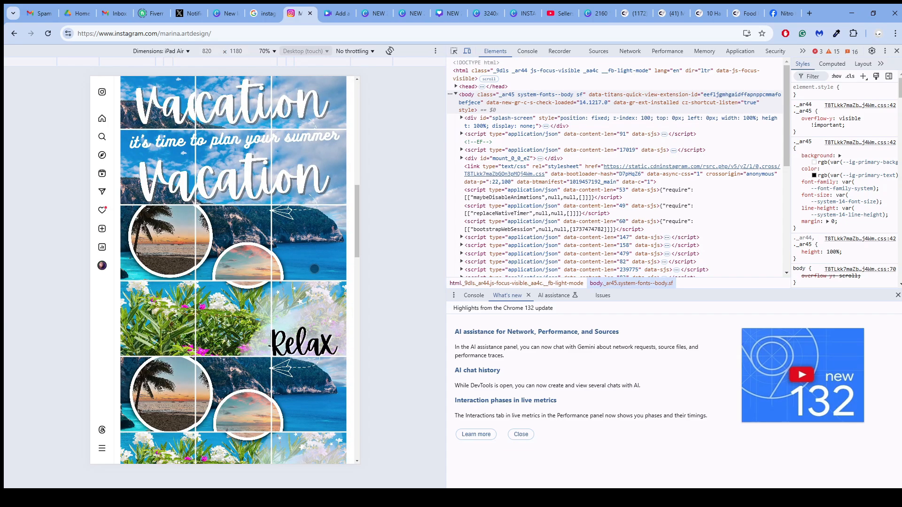
scroll(314, 269, "down", 5)
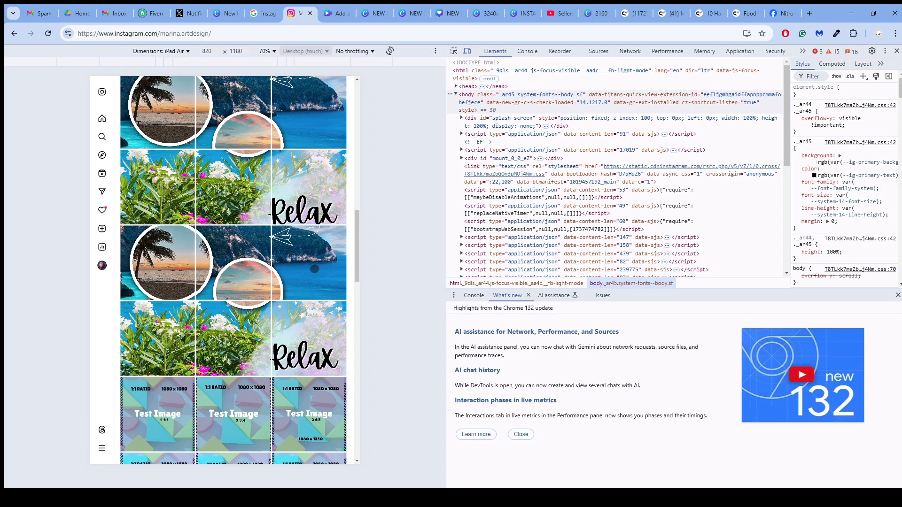
scroll(315, 268, "down", 3)
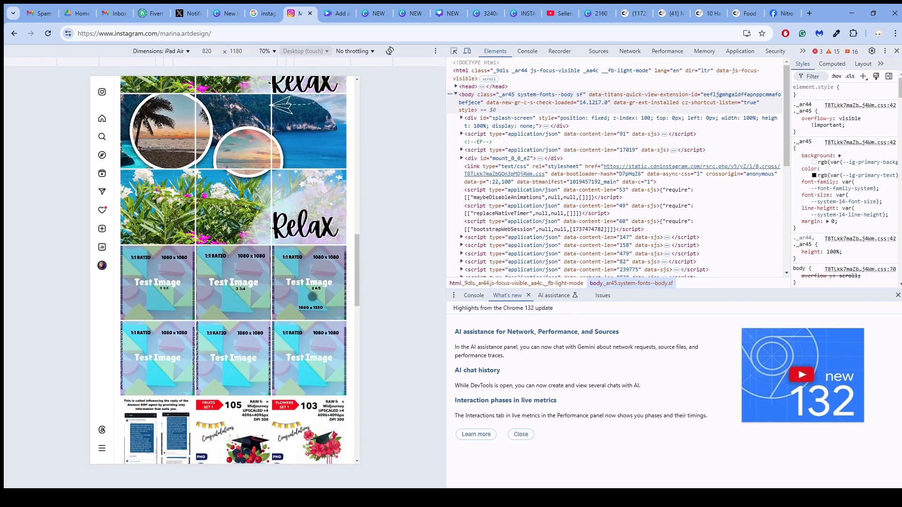
scroll(313, 297, "up", 5)
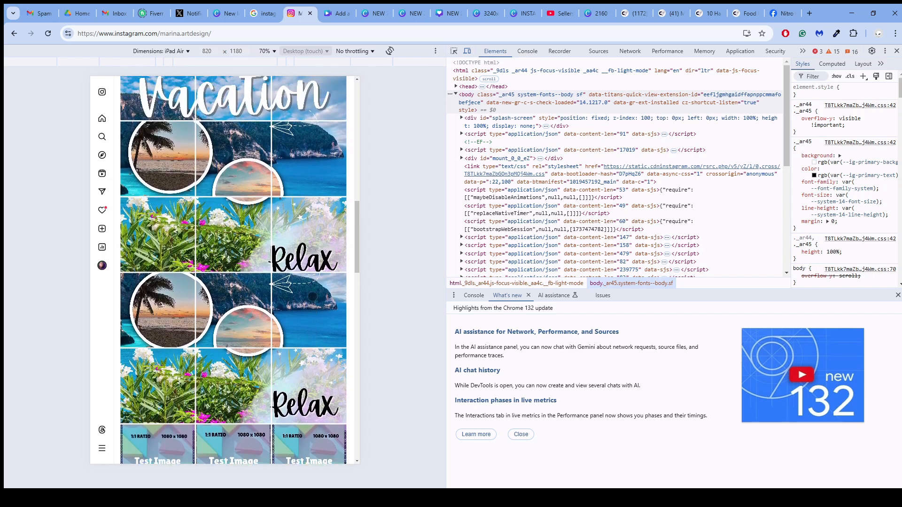
scroll(312, 297, "up", 2)
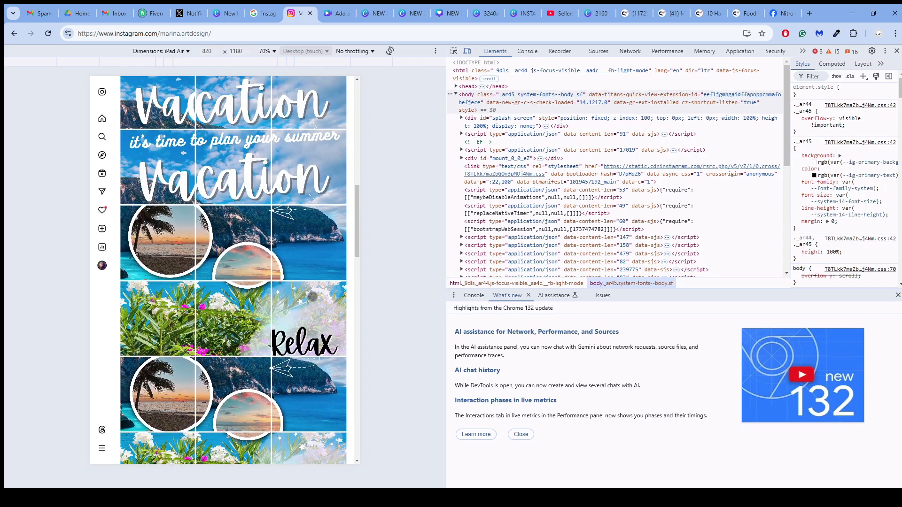
scroll(312, 296, "up", 1)
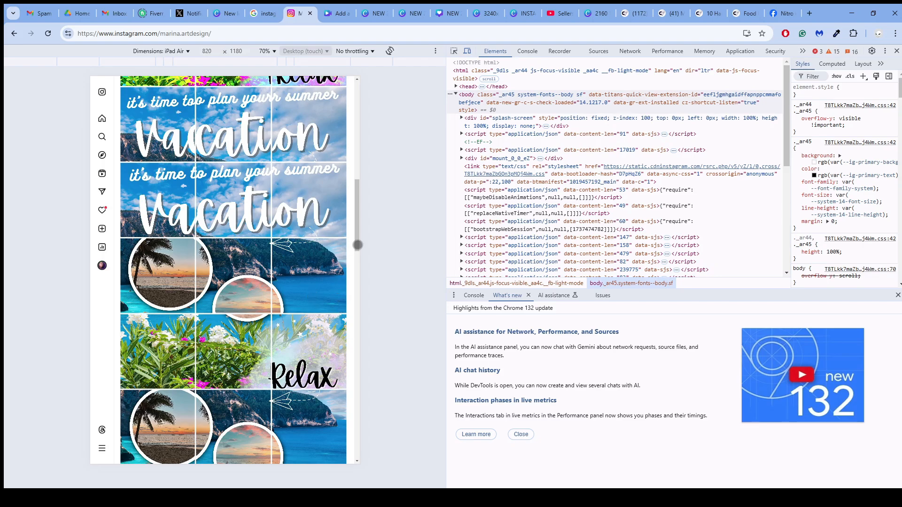
- View the Test Image design in Canva, and compare it with the Vacation and Relax posts in the Instagram grid
left_click(336, 13)
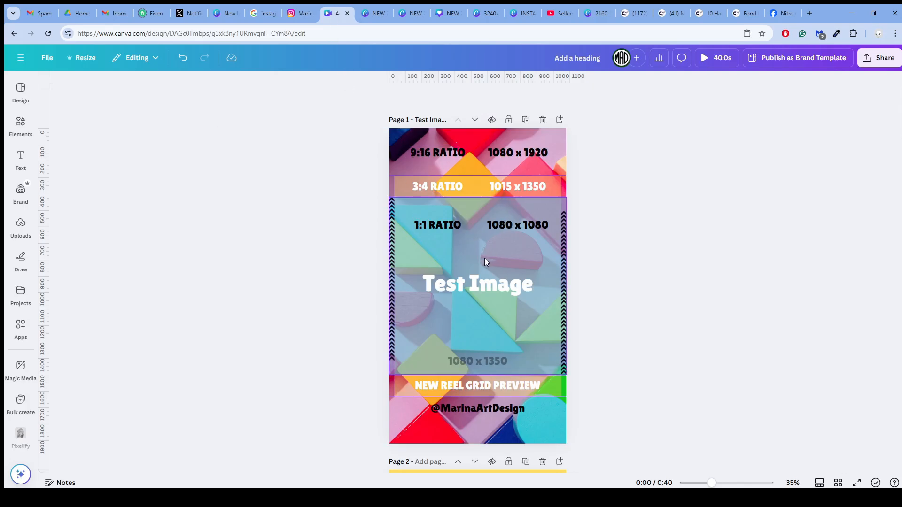
left_click(299, 17)
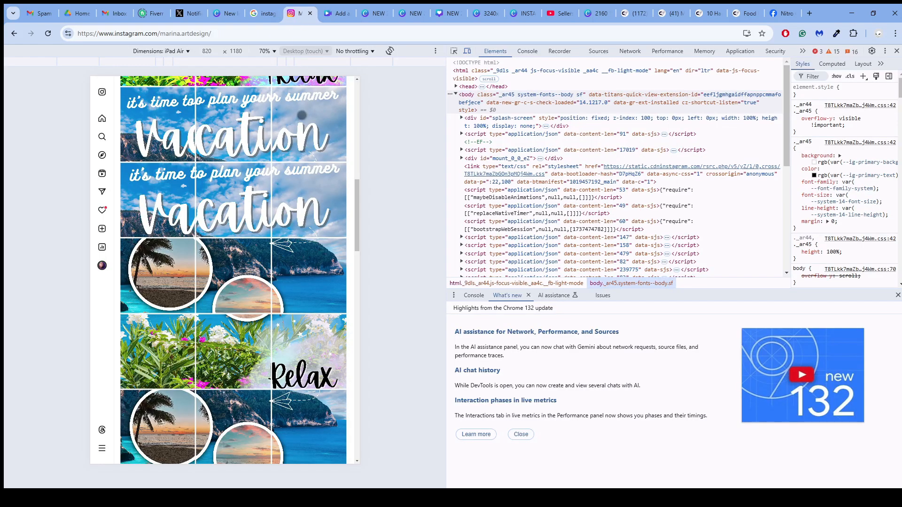
scroll(260, 244, "down", 3)
scroll(259, 244, "up", 4)
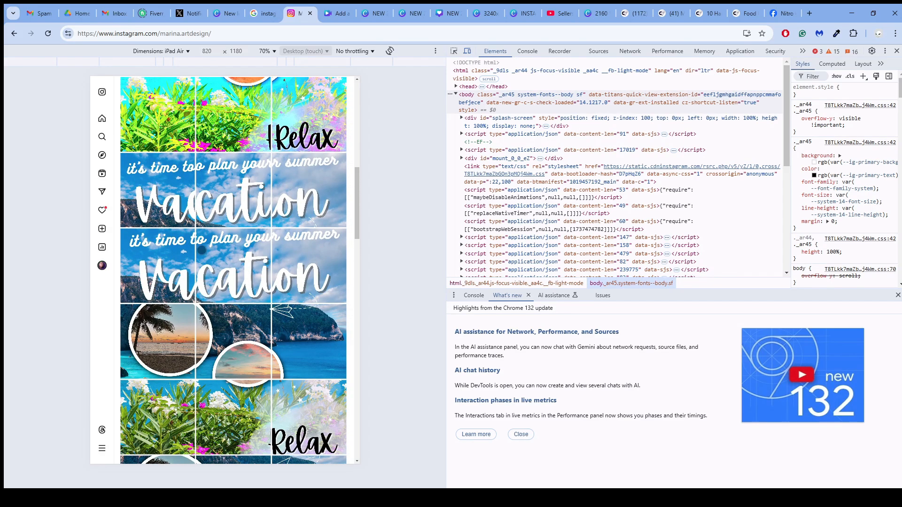
scroll(201, 249, "up", 3)
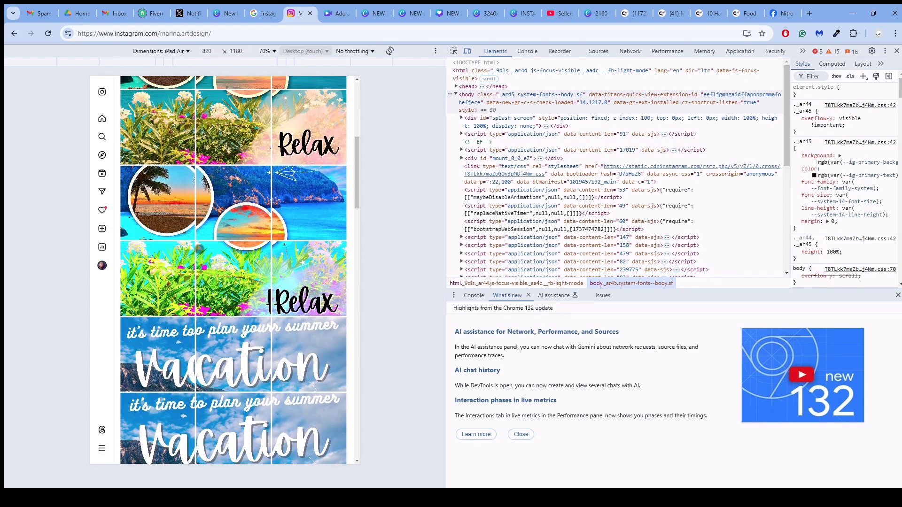
scroll(233, 270, "up", 1)
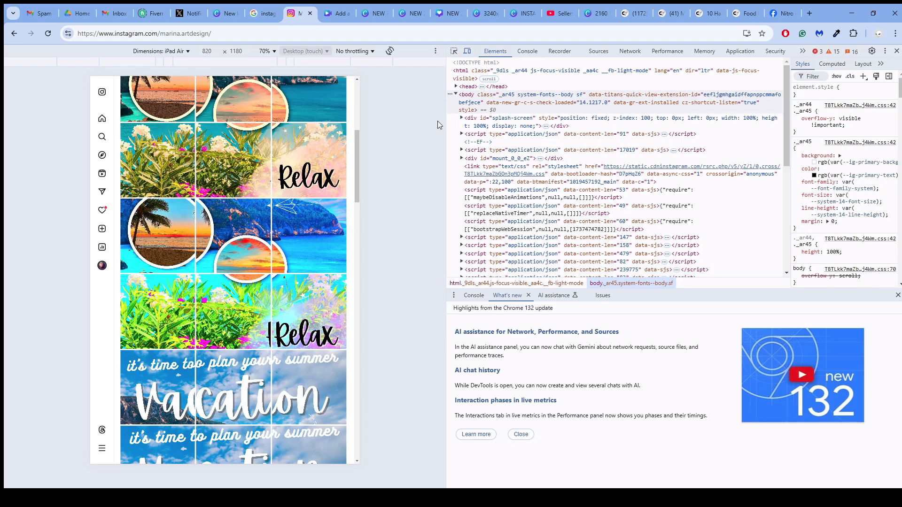
- Browse the newest product listings in the designer's store on Creative Fabrica
left_click(633, 14)
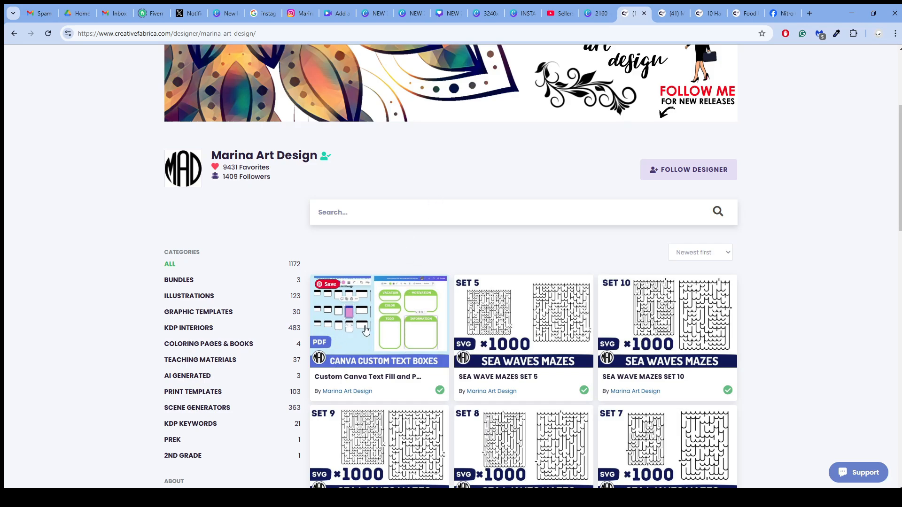
scroll(376, 248, "down", 3)
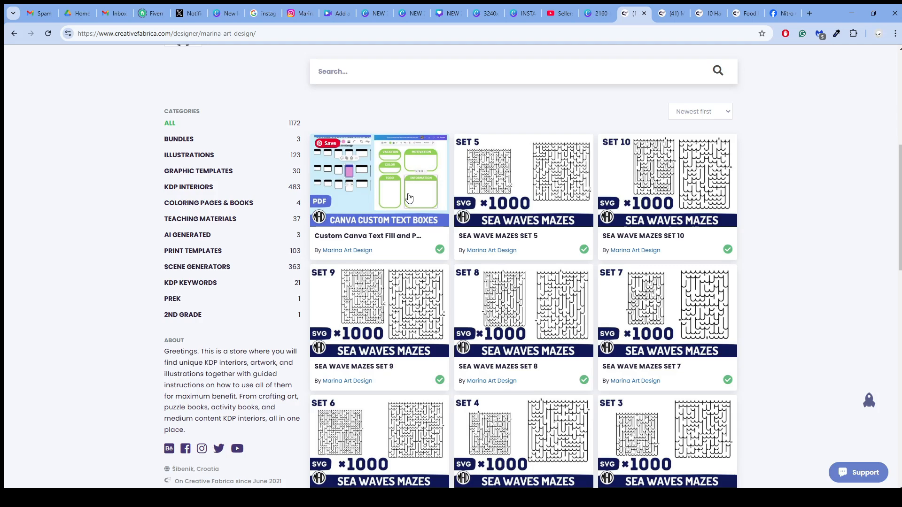
scroll(362, 194, "up", 2)
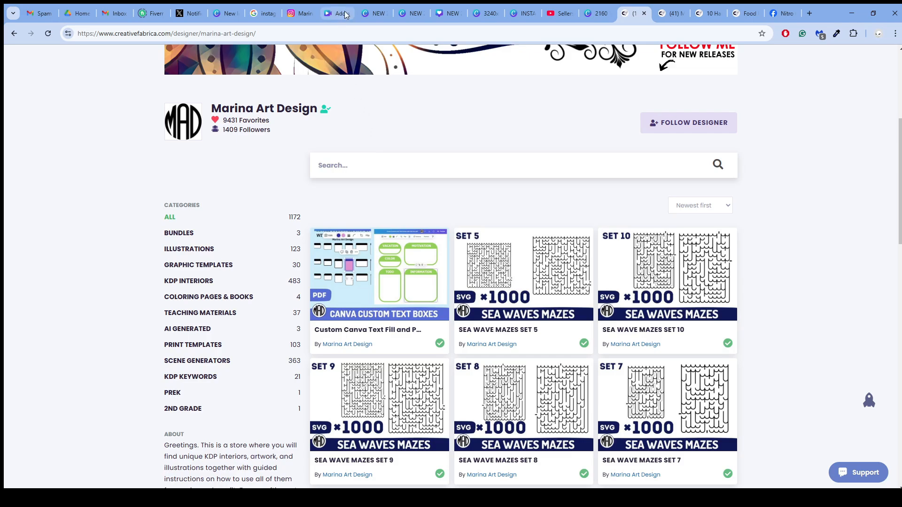
- Examine the size comparison and safe area on pages 1 and 2 of the Instagram post margins design in Canva
left_click(450, 16)
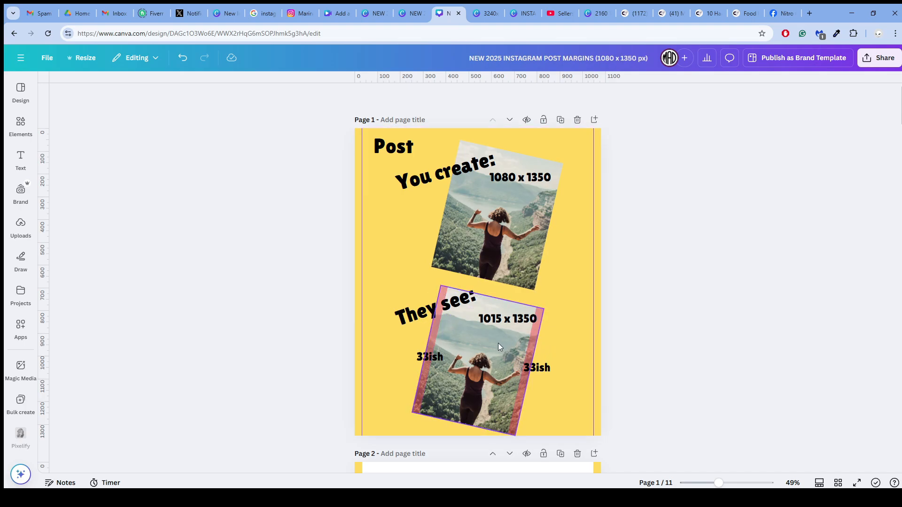
left_click(505, 320)
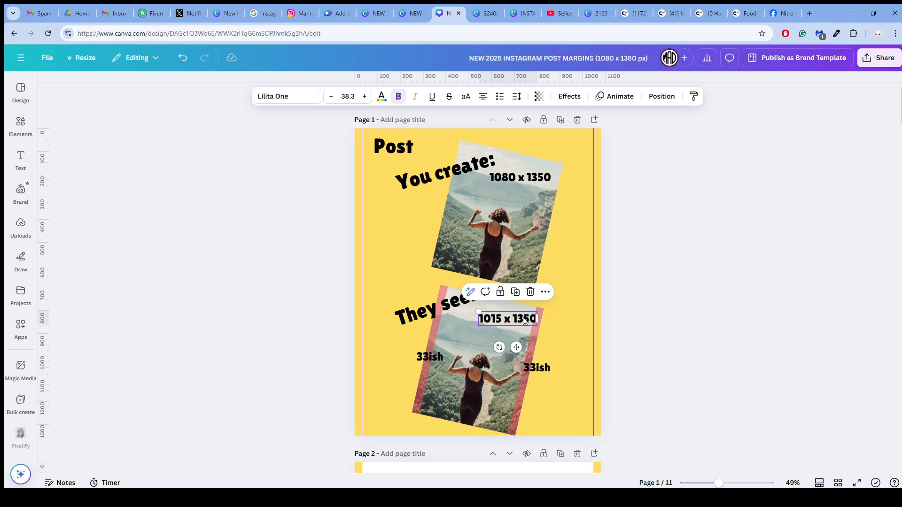
double_click(507, 324)
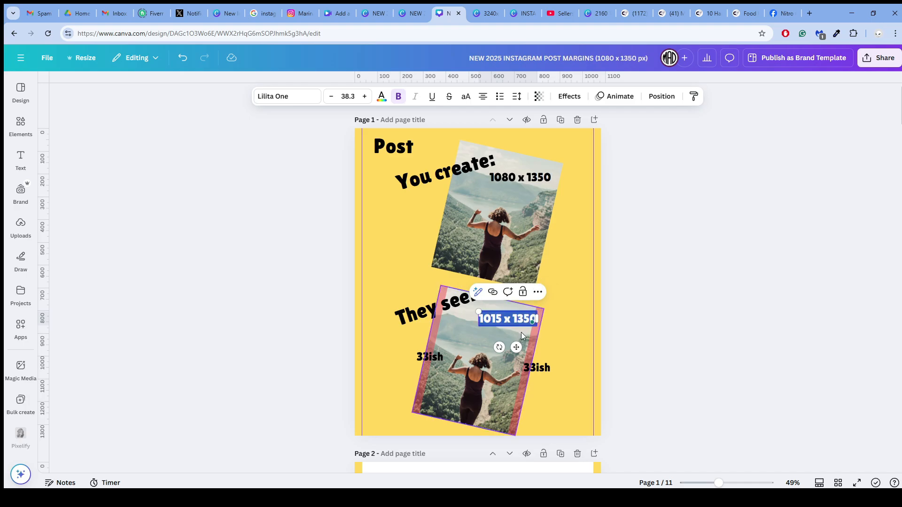
left_click(525, 233)
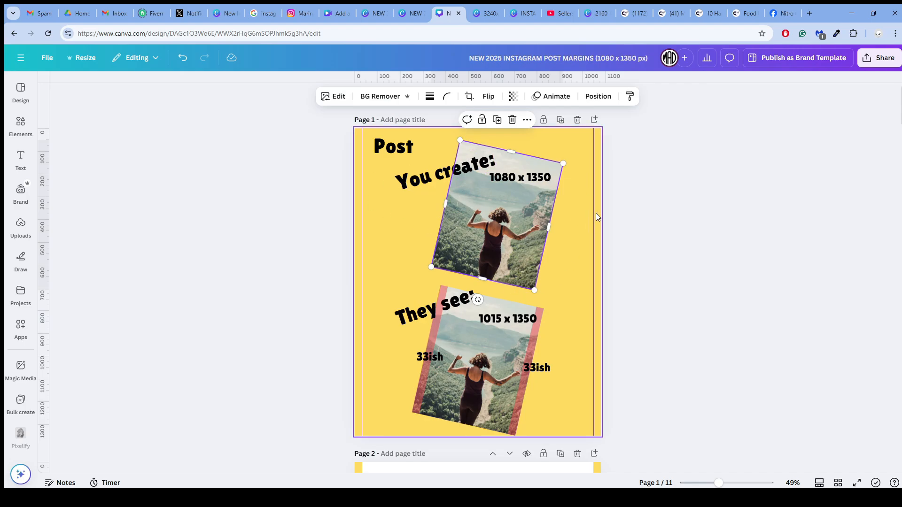
scroll(569, 222, "down", 6)
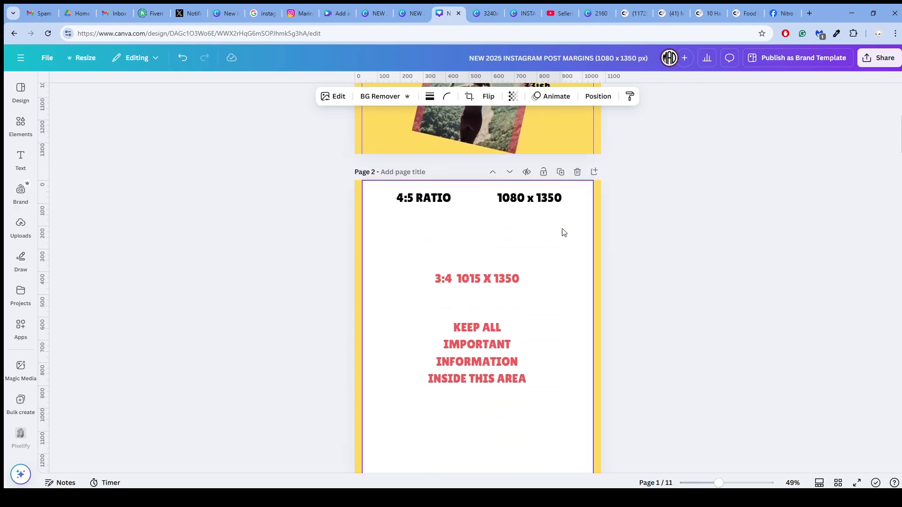
scroll(540, 249, "down", 1)
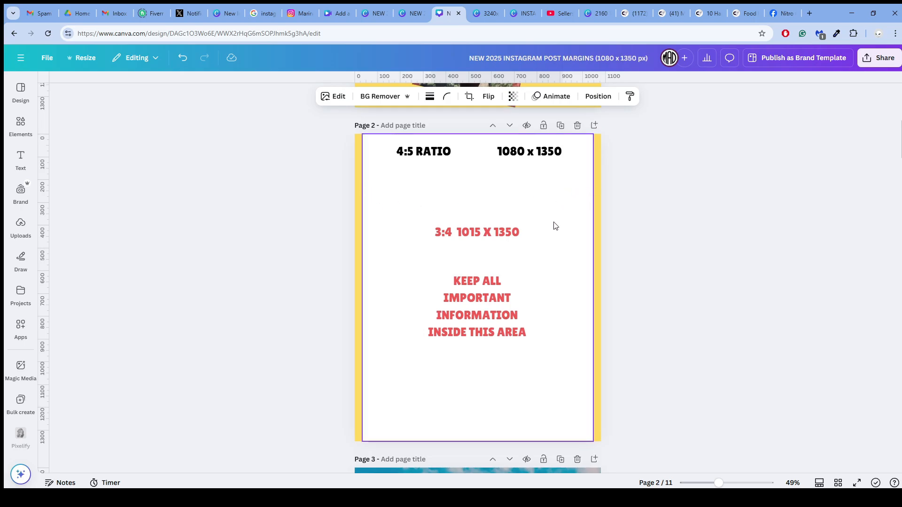
scroll(555, 226, "up", 2)
- Examine the size comparison, safe area and blank guide page in the Instagram stories margins design
left_click(403, 14)
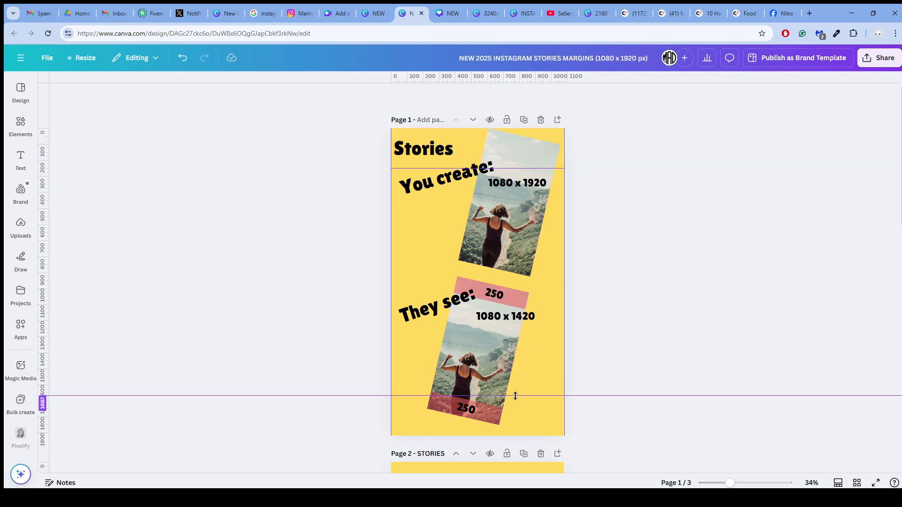
scroll(497, 327, "down", 6)
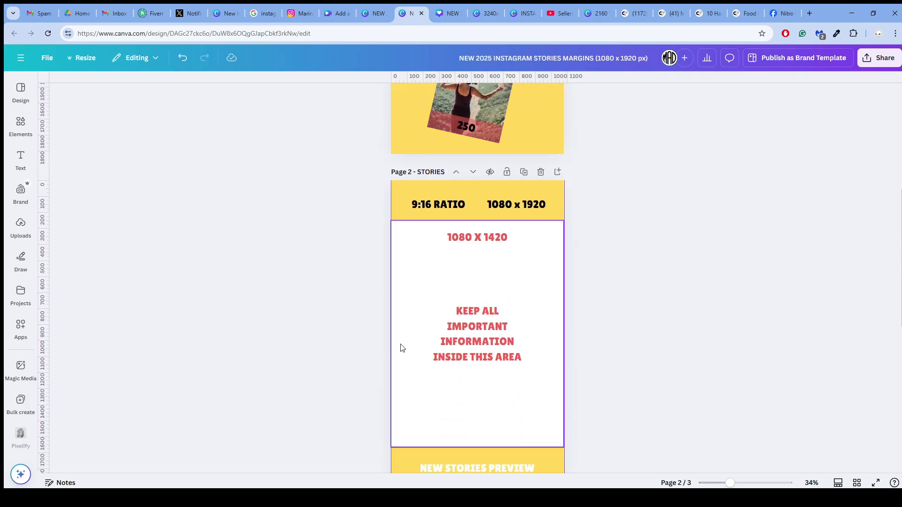
scroll(458, 287, "down", 2)
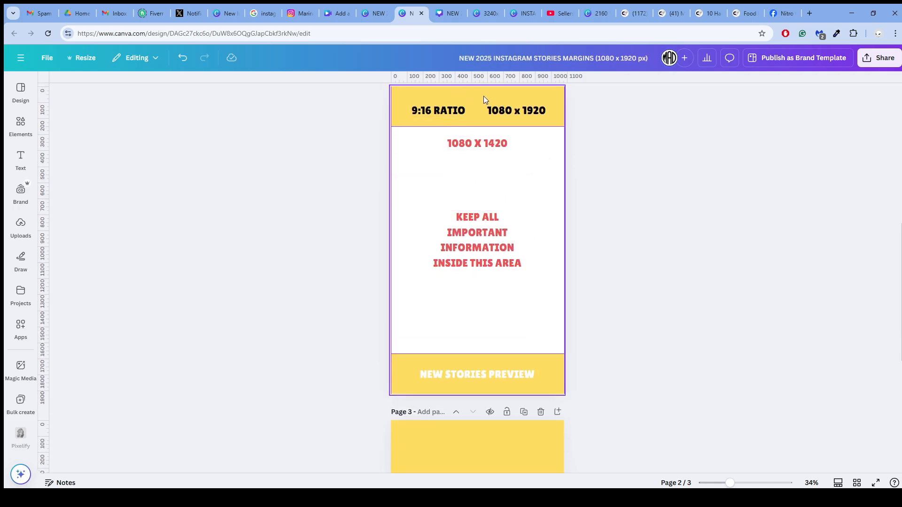
left_click(518, 166)
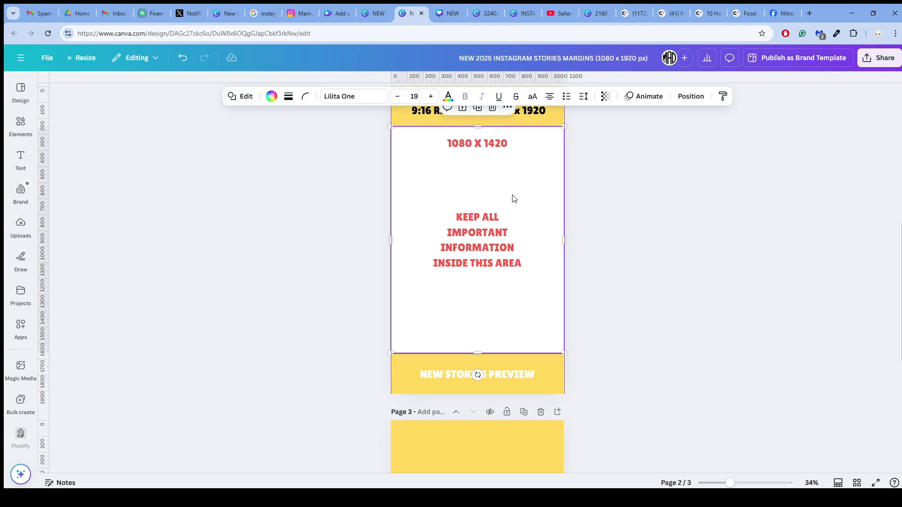
scroll(515, 200, "down", 4)
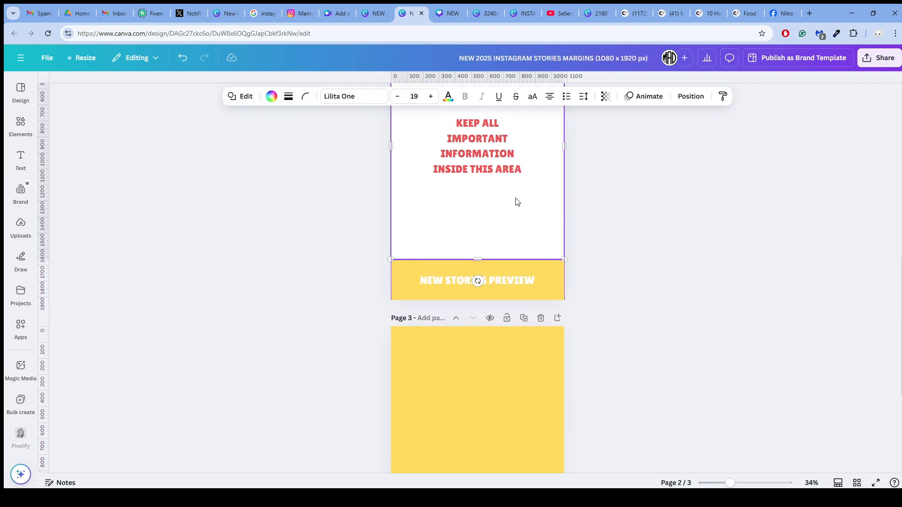
scroll(515, 204, "down", 2)
left_click(455, 199)
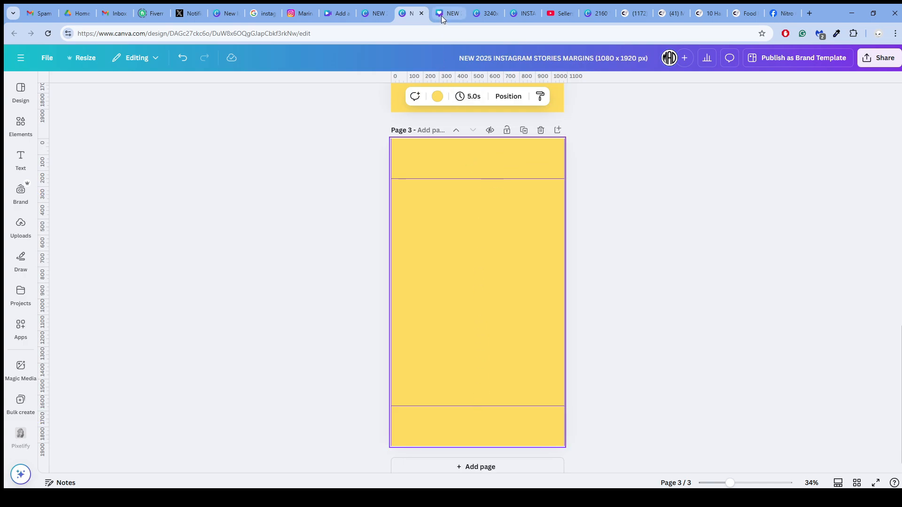
- Examine the size comparison and safe area on pages 1 and 2 of the Instagram reels margins design
left_click(376, 13)
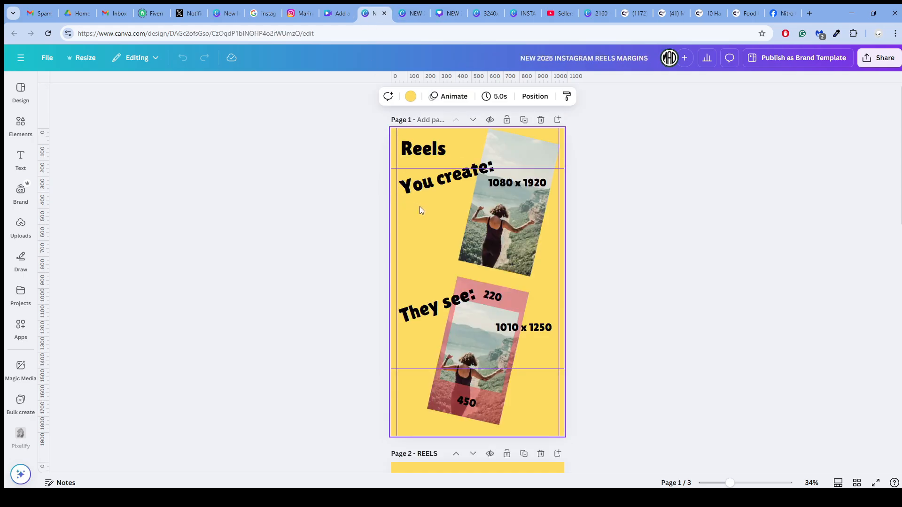
scroll(420, 206, "down", 2)
scroll(420, 207, "up", 2)
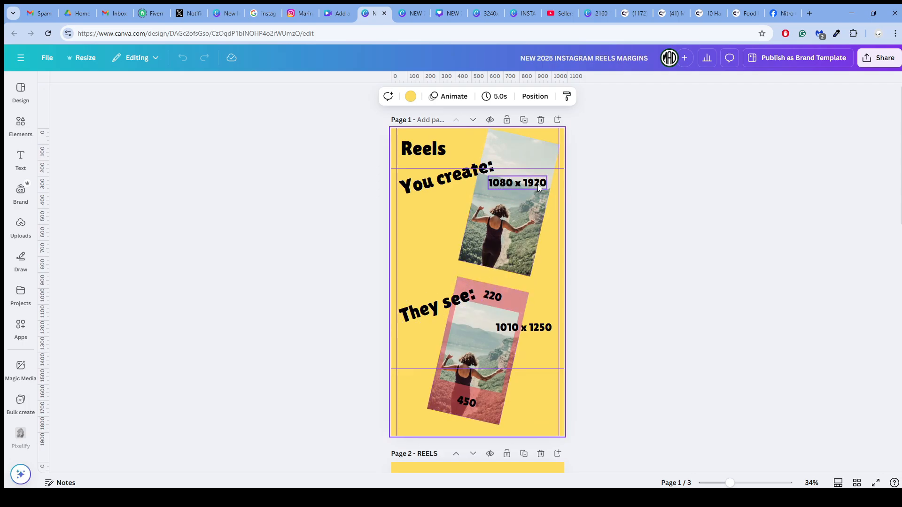
scroll(492, 294, "down", 1)
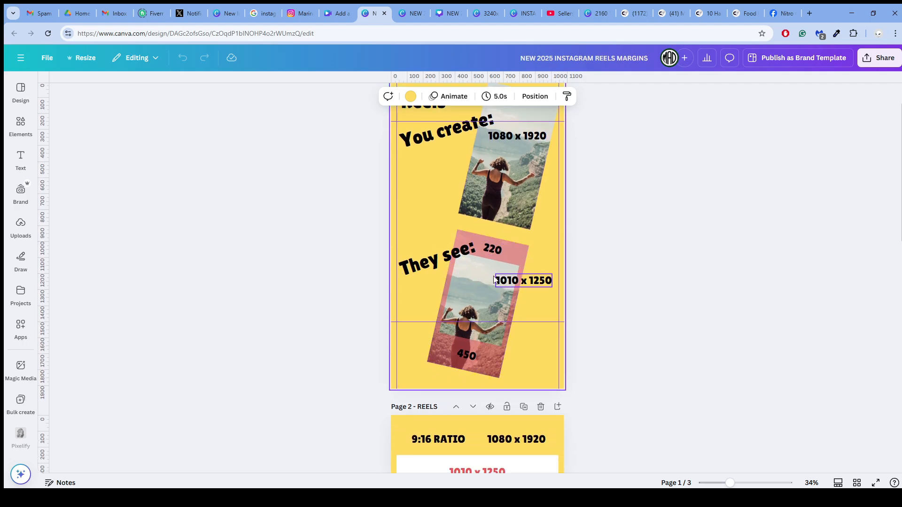
scroll(458, 284, "down", 4)
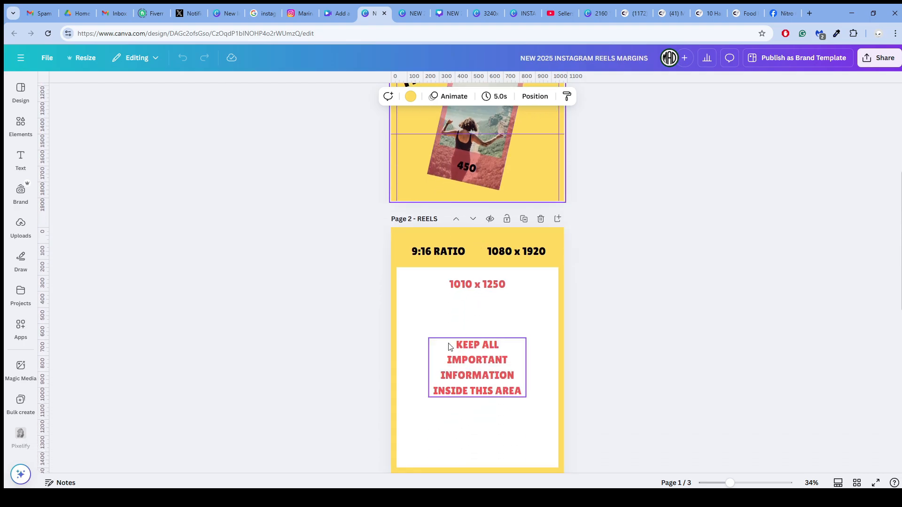
scroll(451, 357, "down", 2)
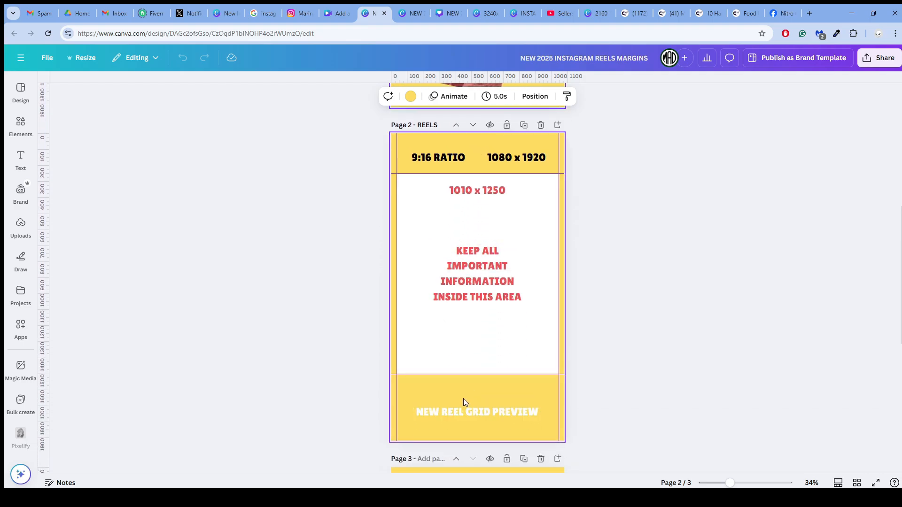
- Compare the labelled safe area on page 2 with the blank guide page 3 of the reels margins design
scroll(392, 284, "up", 3)
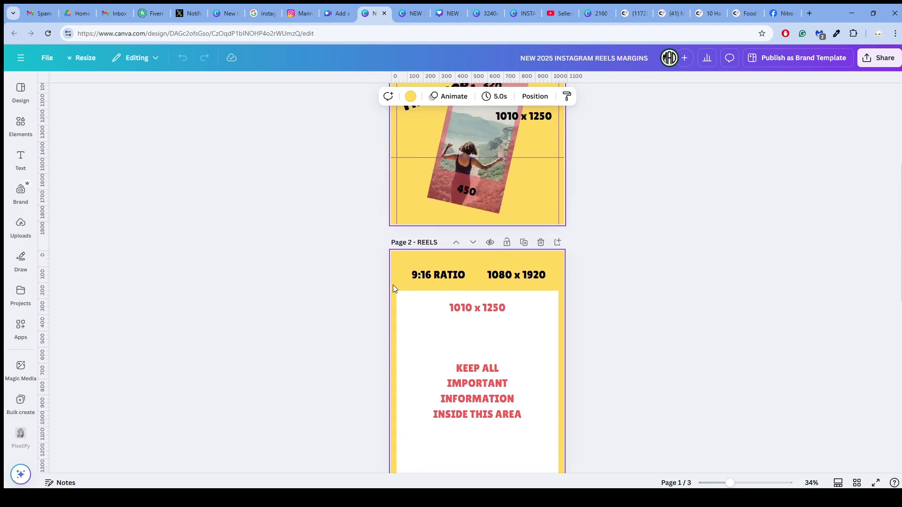
scroll(413, 345, "down", 2)
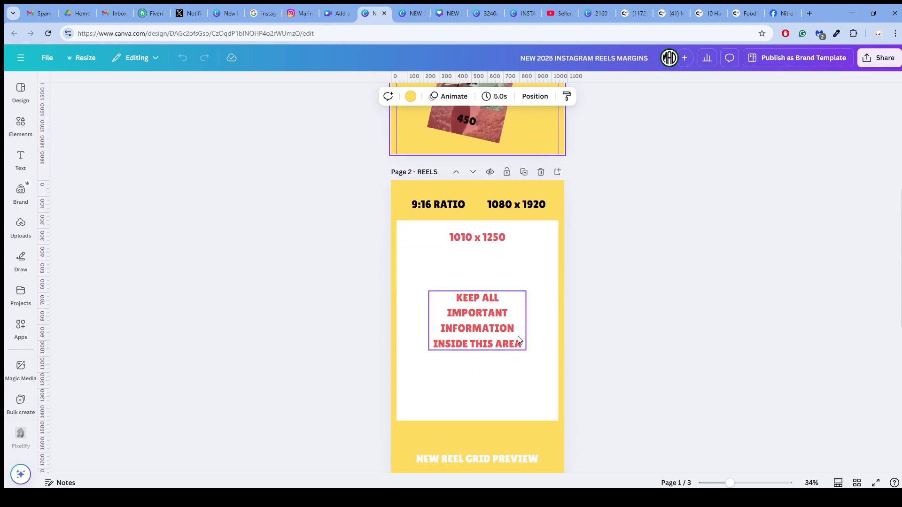
left_click(517, 272)
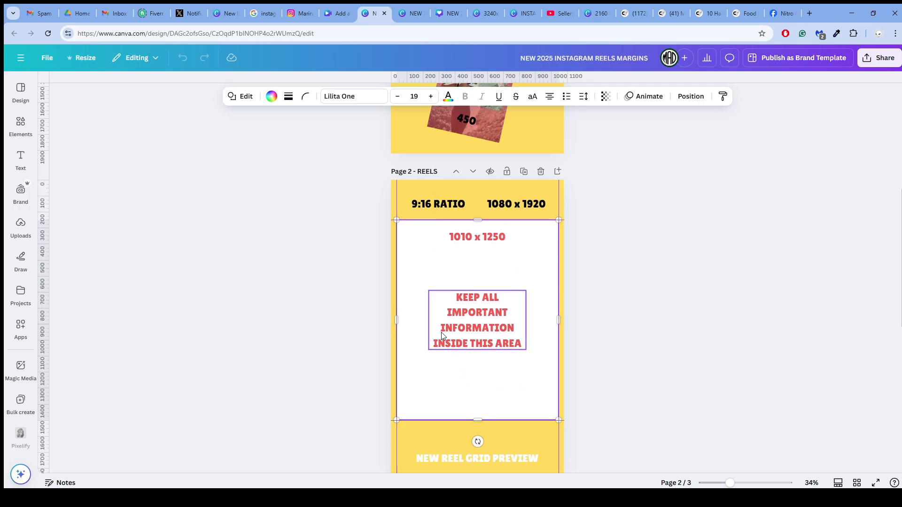
scroll(441, 334, "down", 8)
left_click(469, 275)
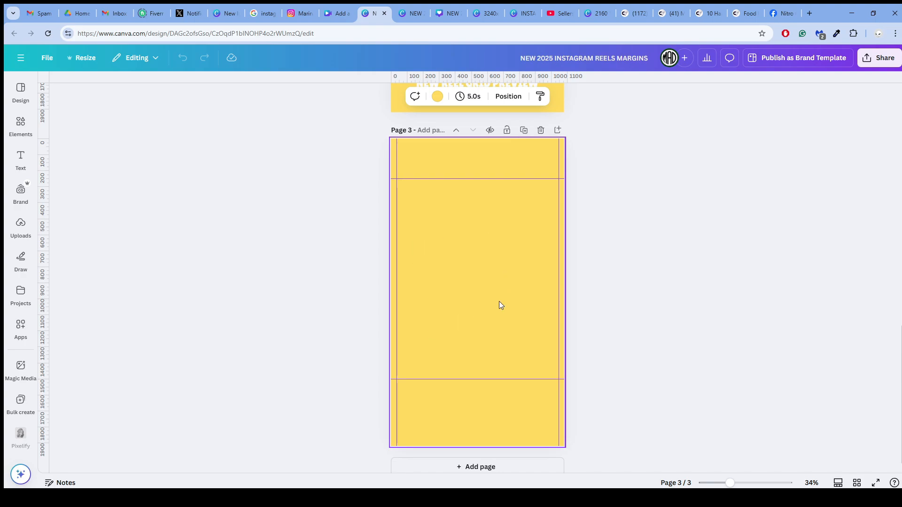
scroll(498, 301, "up", 7)
scroll(651, 326, "down", 1)
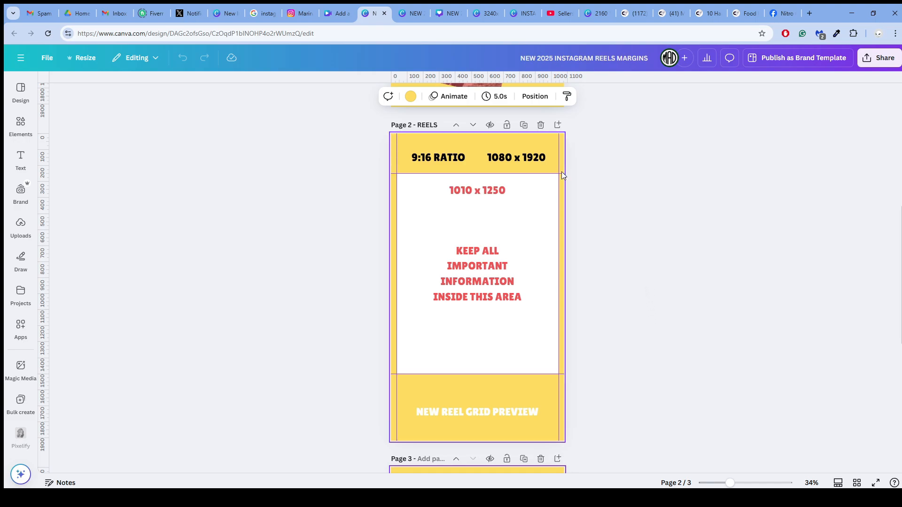
- Inspect the dimensions and position of the white safe-area rectangle on page 2 of the reels margins design
left_click(496, 229)
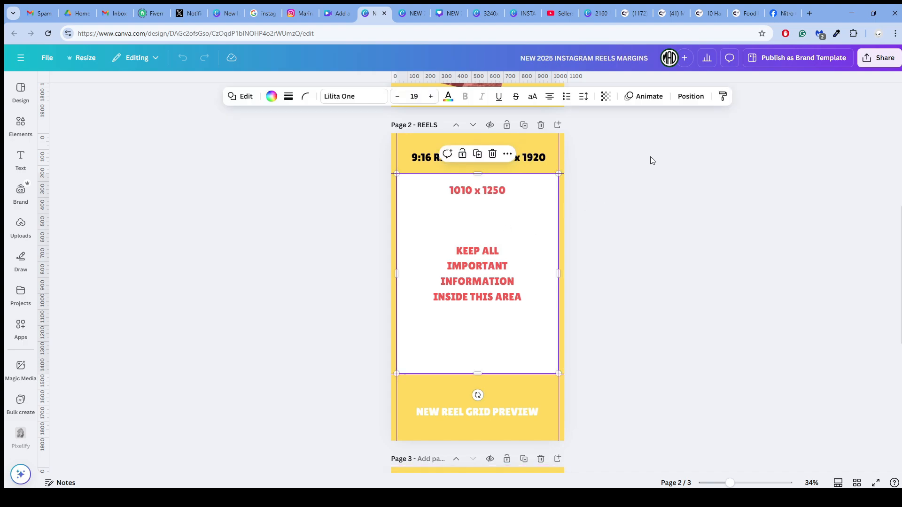
left_click(699, 96)
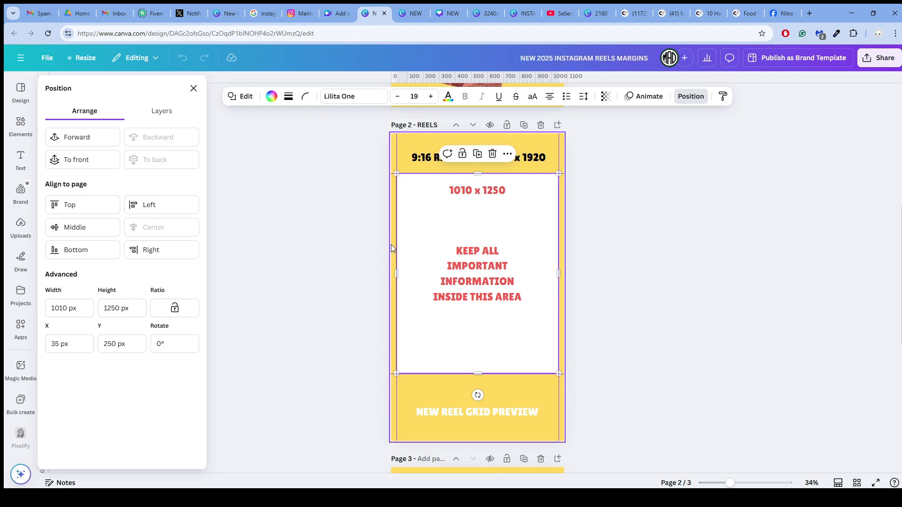
left_click(447, 216)
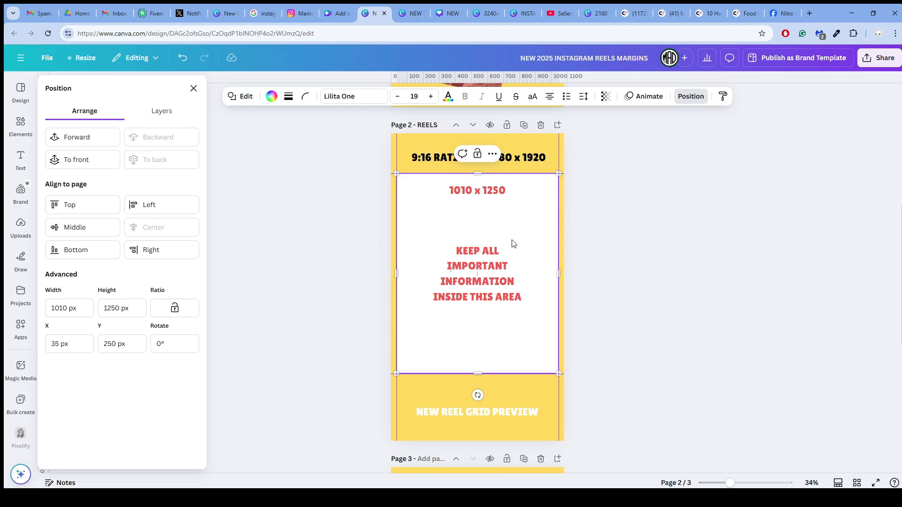
- Revisit the size comparison in the Instagram stories margins design and the safe area in the post margins design
left_click(415, 14)
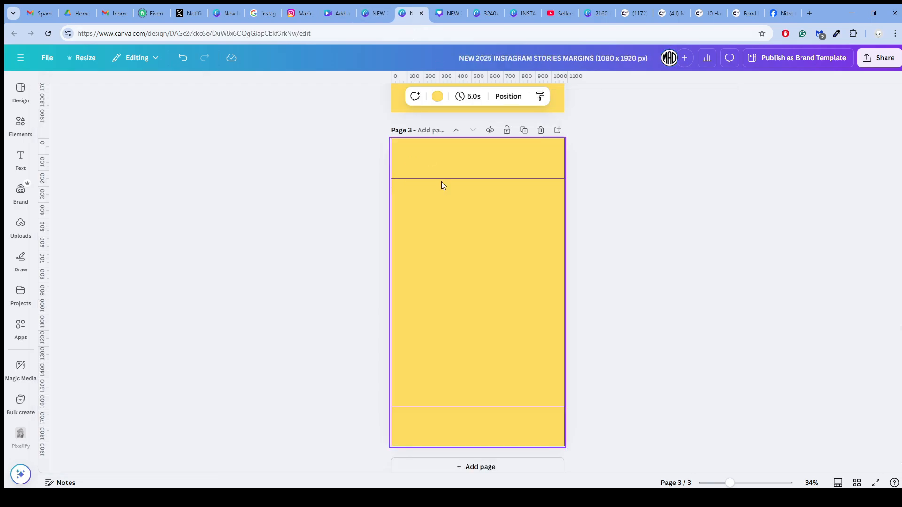
scroll(446, 193, "up", 15)
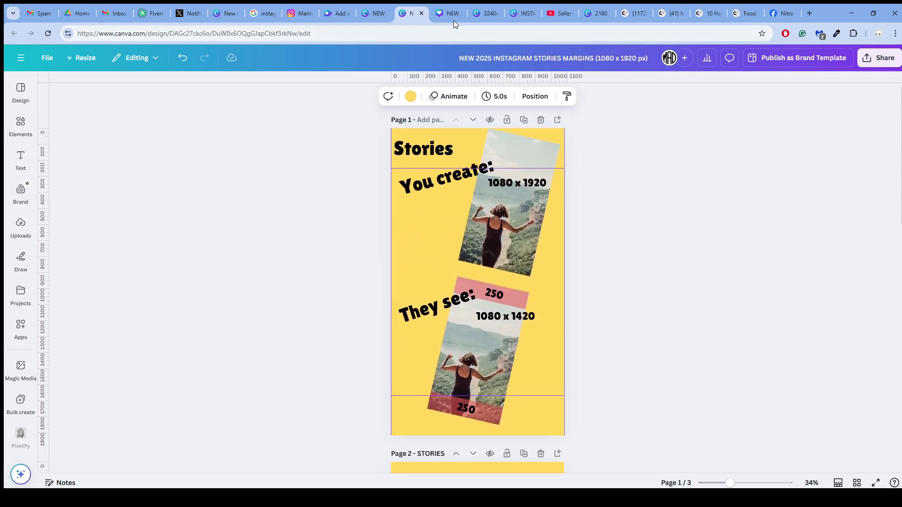
left_click(451, 14)
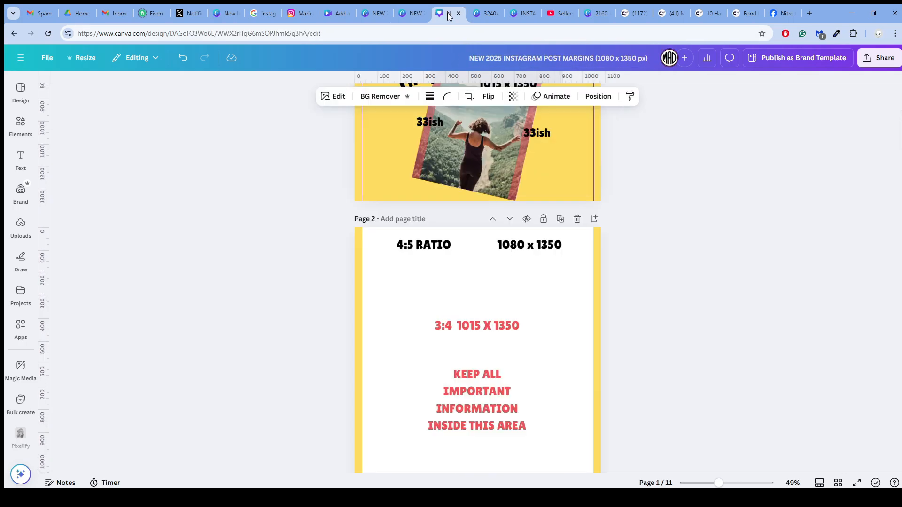
- Examine how the vacation grid posts are cropped and repeated at their edges on the Instagram profile
left_click(299, 13)
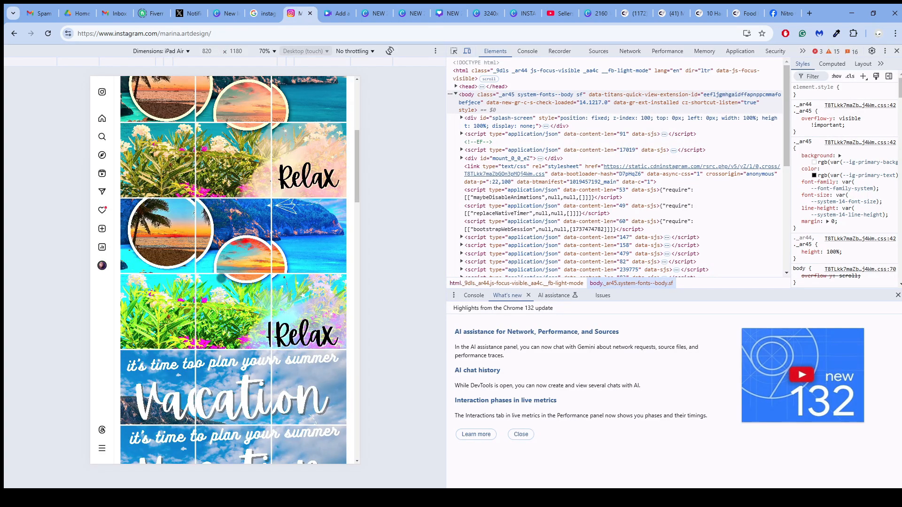
scroll(202, 258, "up", 10)
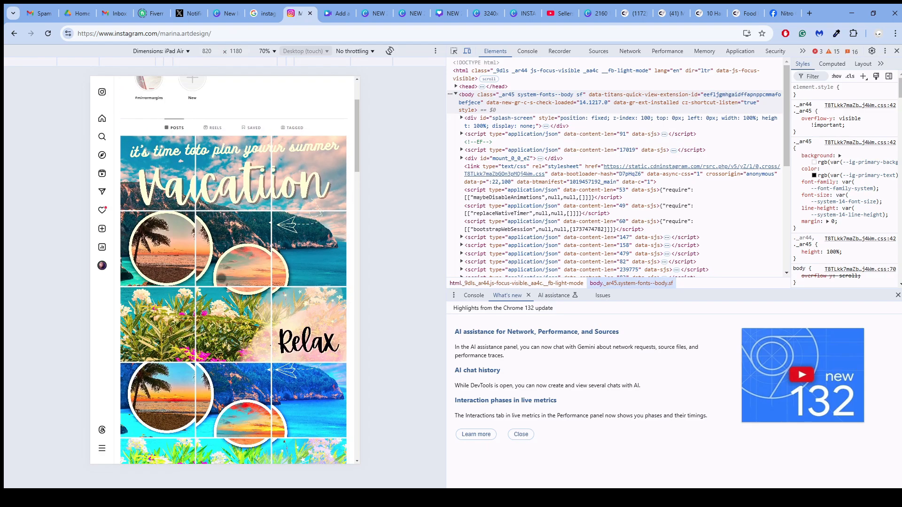
scroll(221, 278, "down", 10)
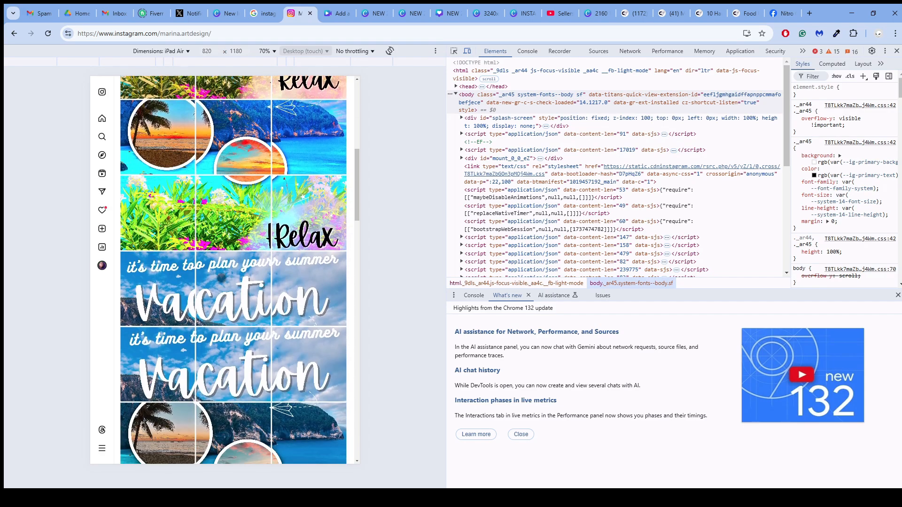
scroll(221, 277, "down", 5)
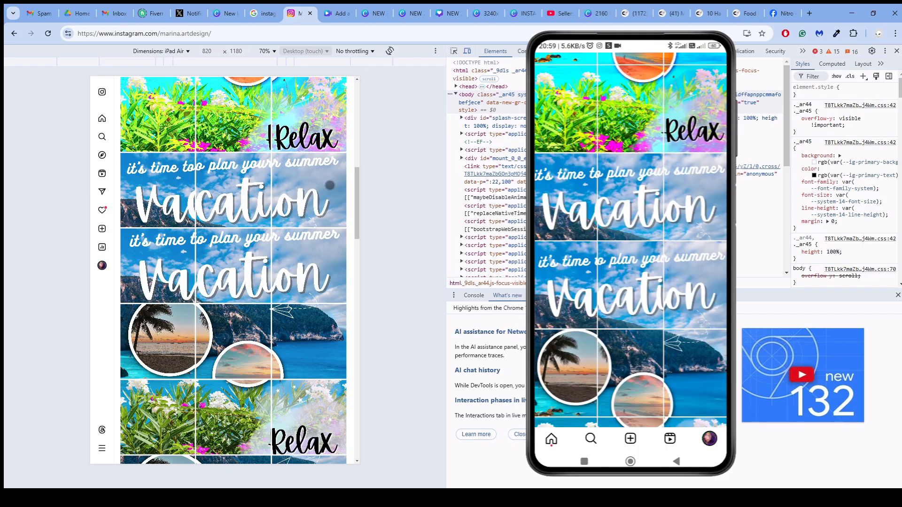
scroll(311, 213, "up", 5)
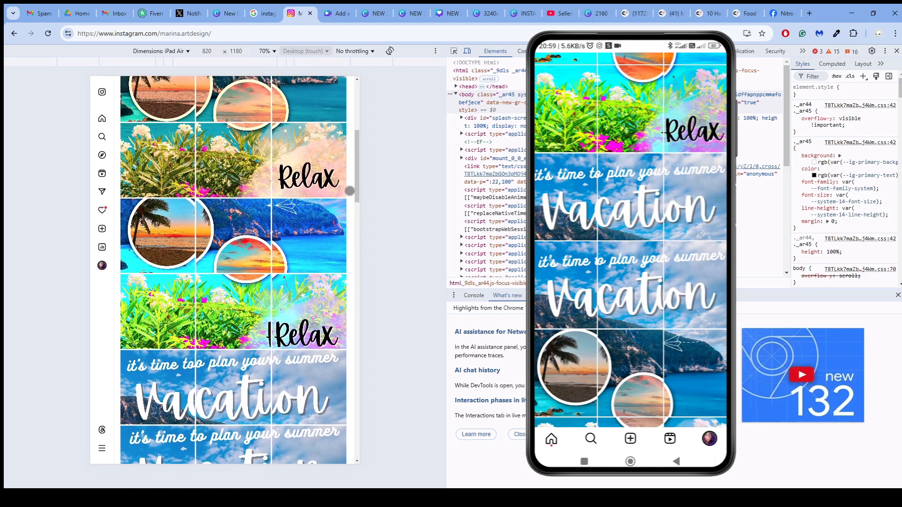
scroll(320, 219, "down", 3)
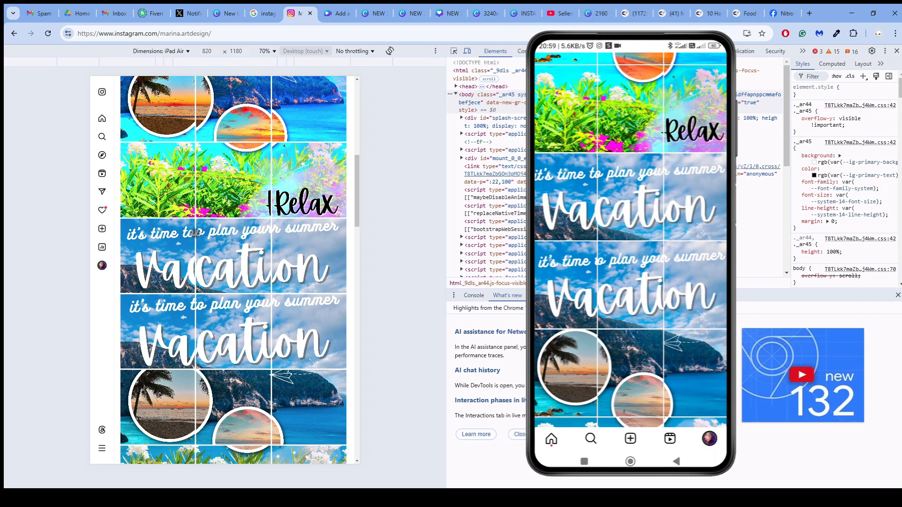
scroll(265, 246, "up", 10)
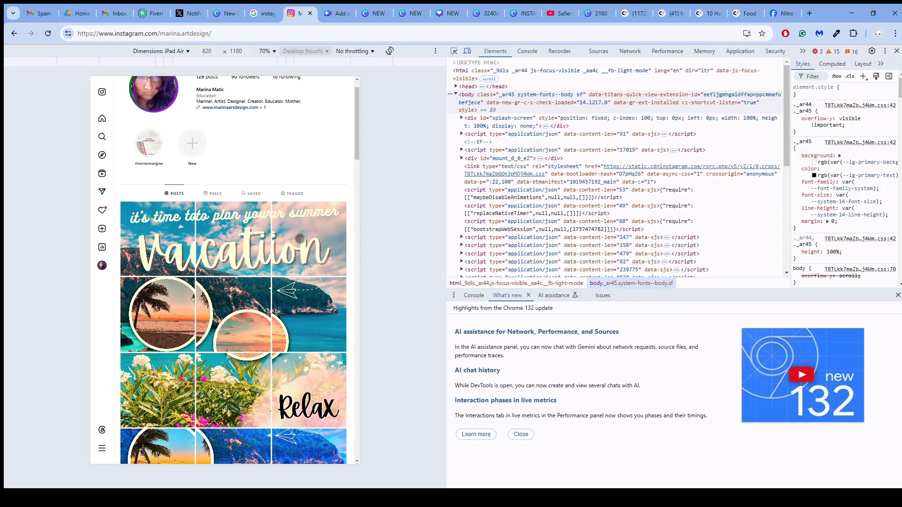
scroll(299, 239, "down", 1)
- In the 3240x4050 main image design, correct the first line of the page 1 heading to "For 3x3 grid"
left_click(480, 14)
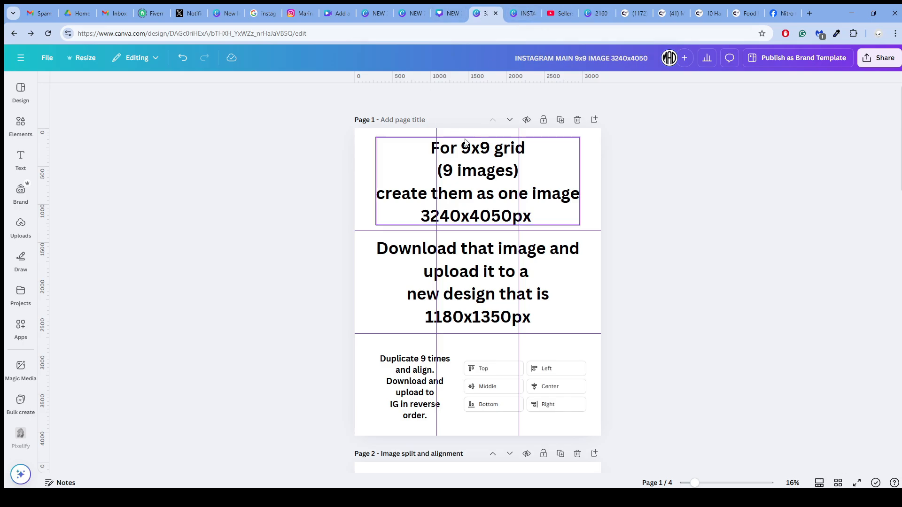
left_click(471, 155)
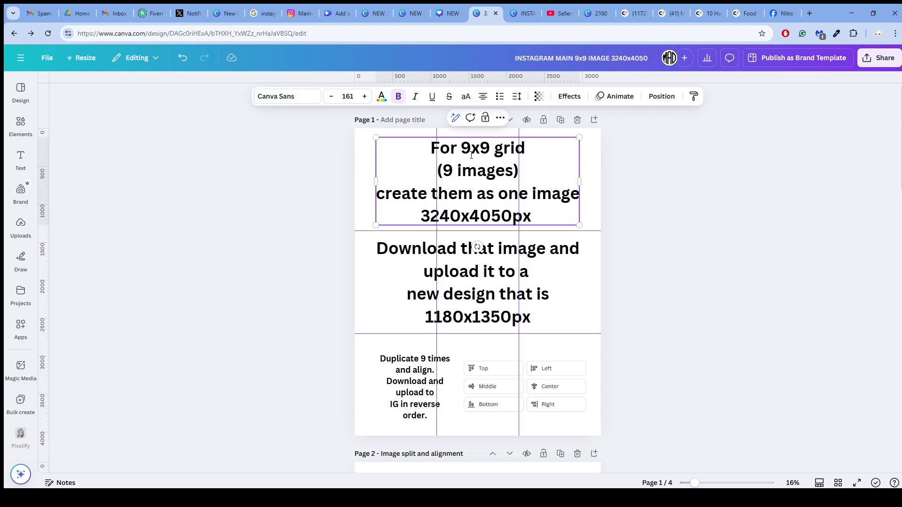
left_click(471, 154)
key("BackSpace")
type("3")
left_click(486, 150)
key("BackSpace")
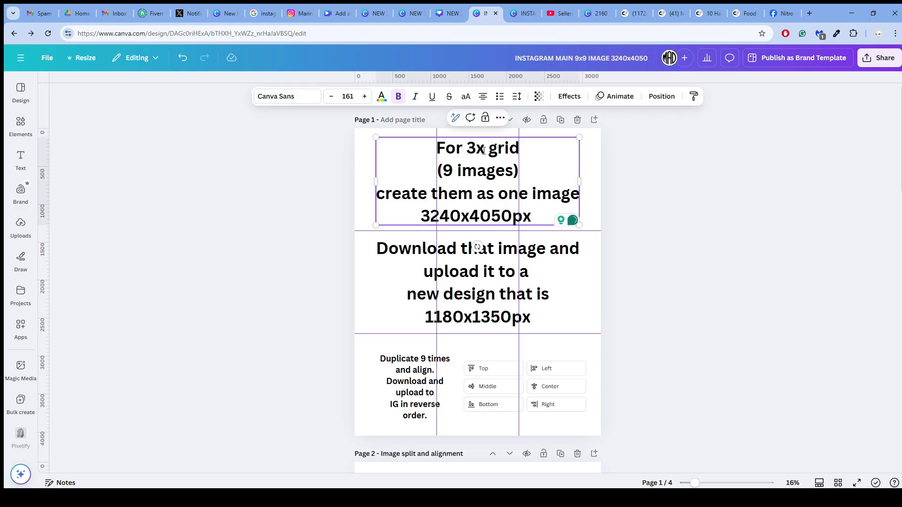
type("3")
- Rename the design as "INSTAGRAM MAIN 3x3 IMAGE 3240x4050"
left_click(577, 58)
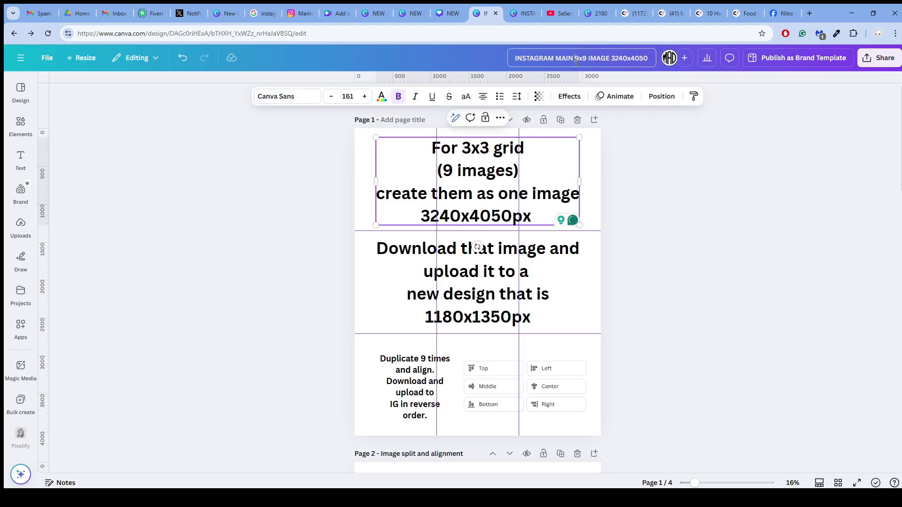
key("BackSpace")
type("3")
key("Right")
key("Right")
key("BackSpace")
type("3")
left_click(637, 157)
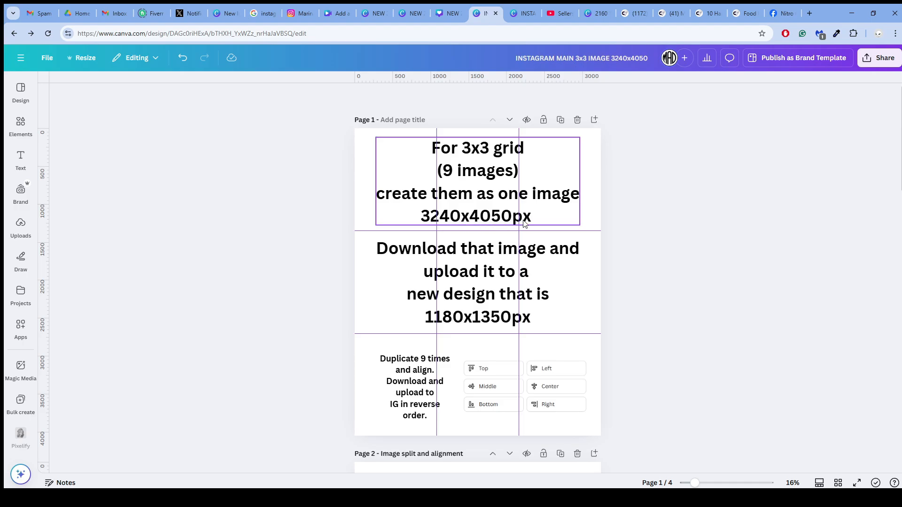
- Review the alignment guide, Summer test and Thank you pages of the 3x3 main image design
scroll(449, 248, "down", 15)
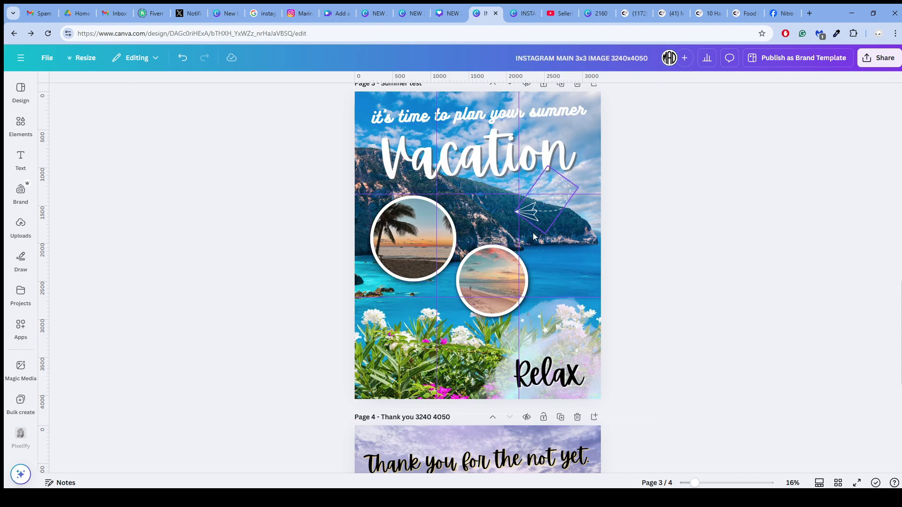
scroll(560, 221, "down", 5)
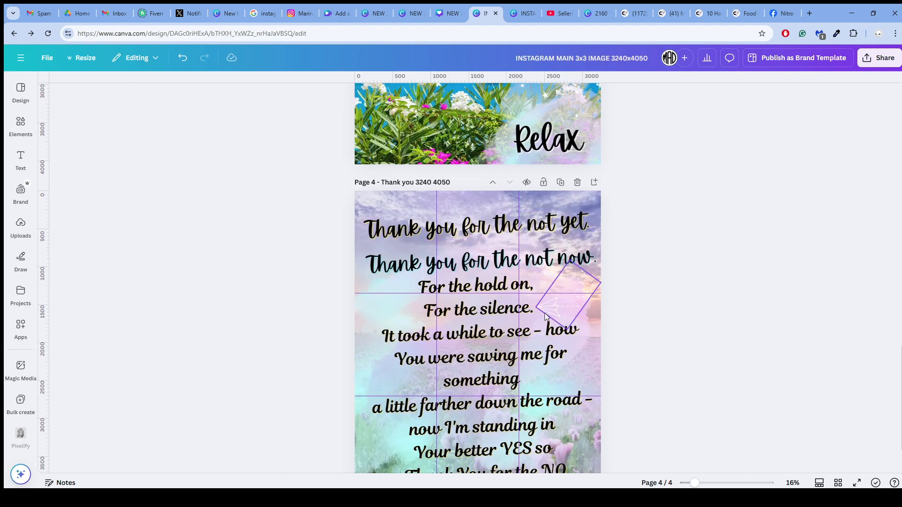
scroll(533, 316, "up", 5)
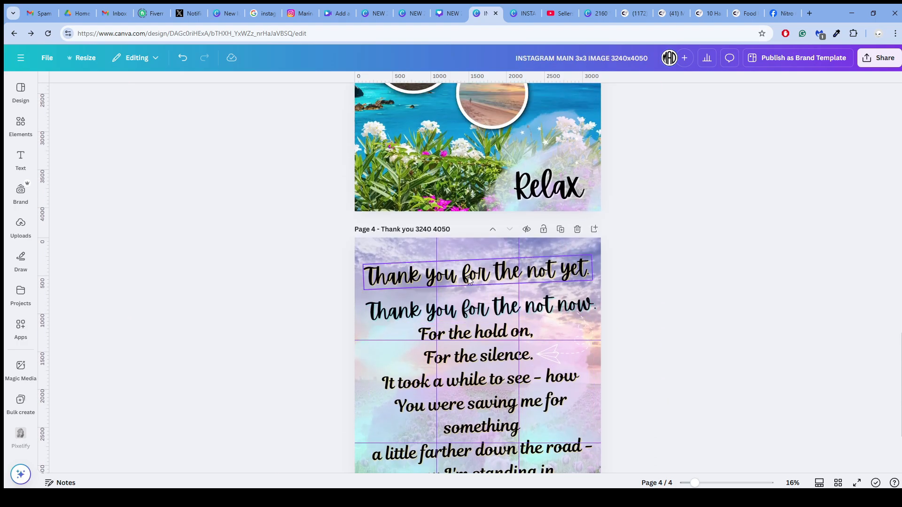
scroll(481, 188, "up", 11)
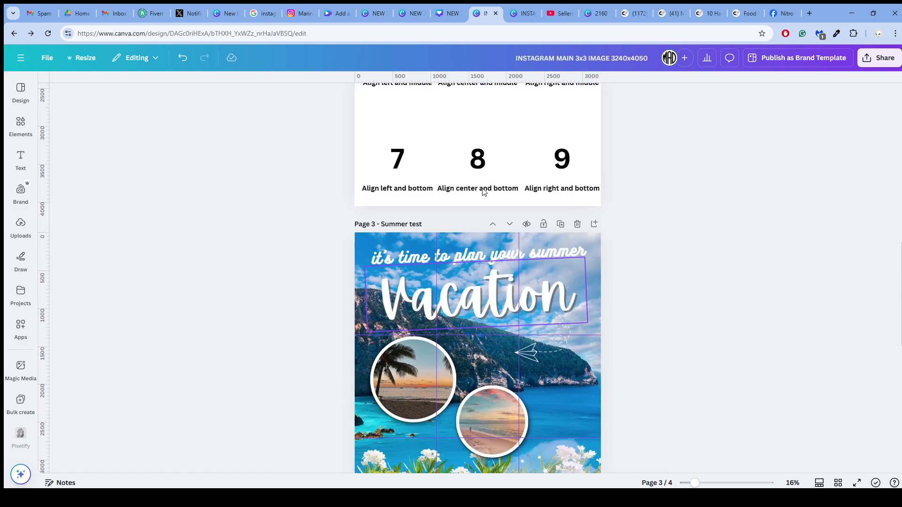
scroll(483, 190, "up", 2)
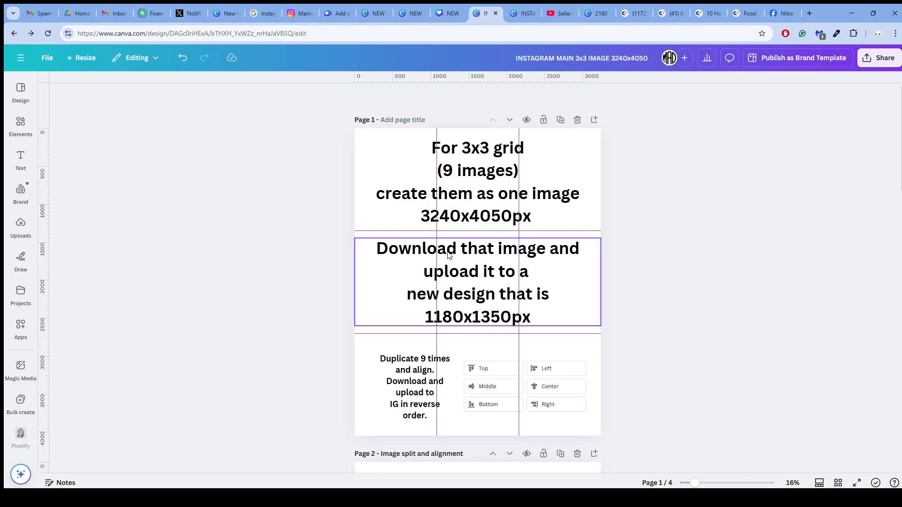
- Download only page 4, the Thank you page, as a PNG at 3,240 × 4,050 px
scroll(447, 254, "down", 12)
scroll(448, 255, "down", 4)
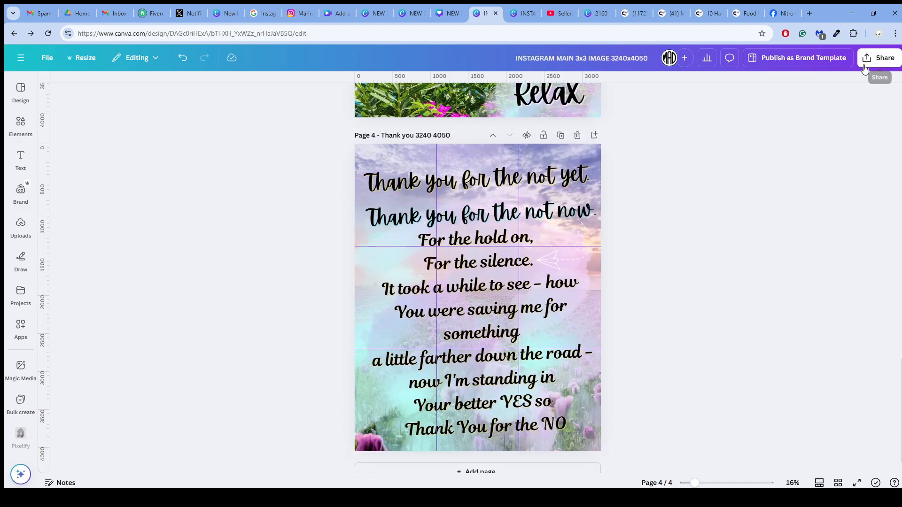
left_click(879, 57)
left_click(741, 241)
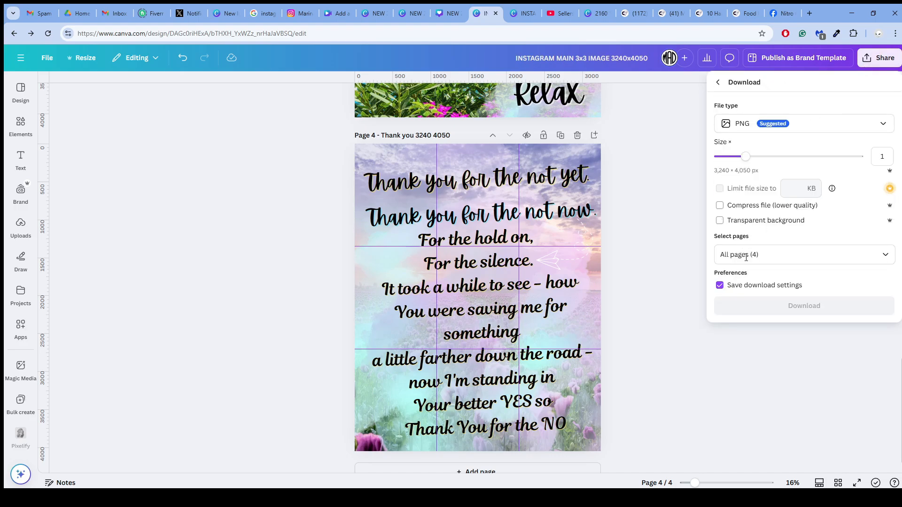
left_click(751, 254)
left_click(878, 282)
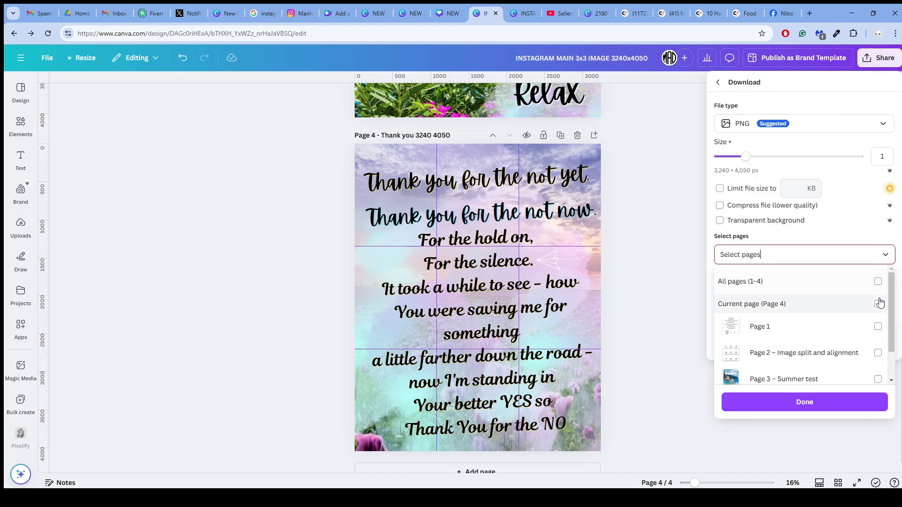
left_click(878, 304)
left_click(817, 402)
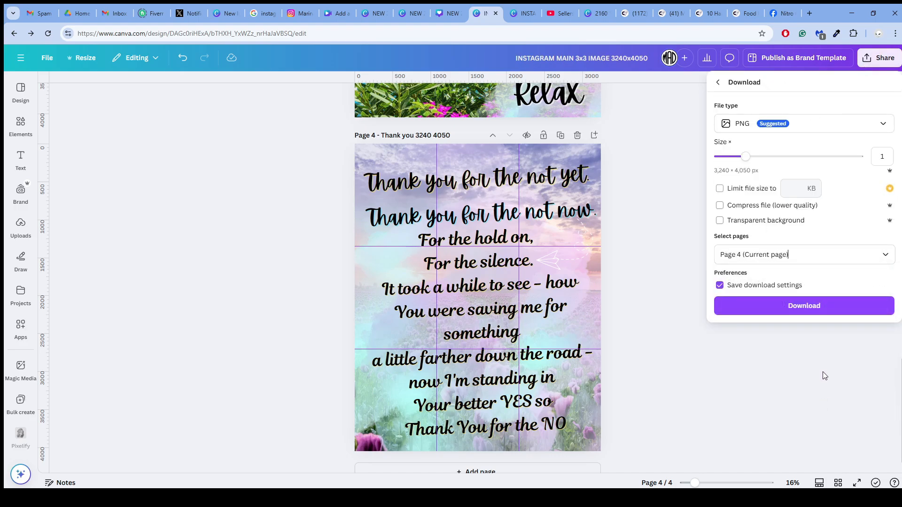
left_click(813, 313)
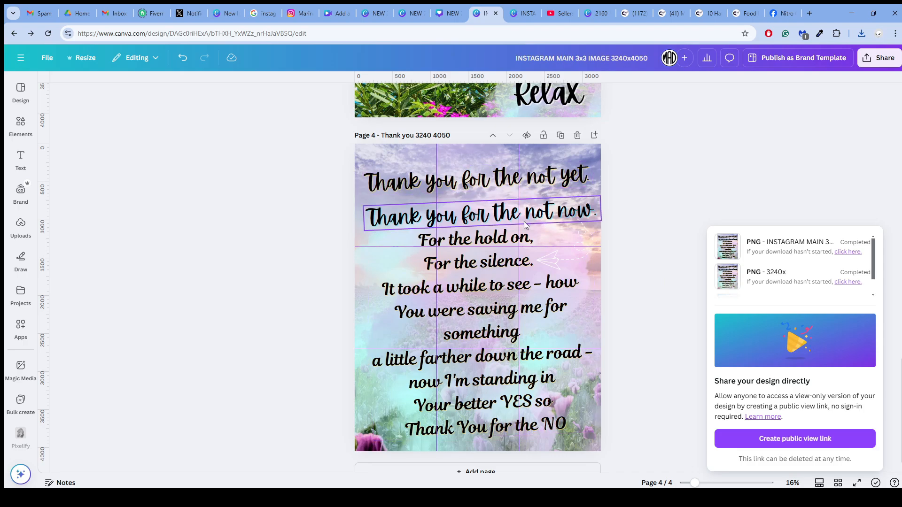
- Switch to the INSTAGRAM Grid builder (1180x 1350 px) design
scroll(487, 222, "up", 6)
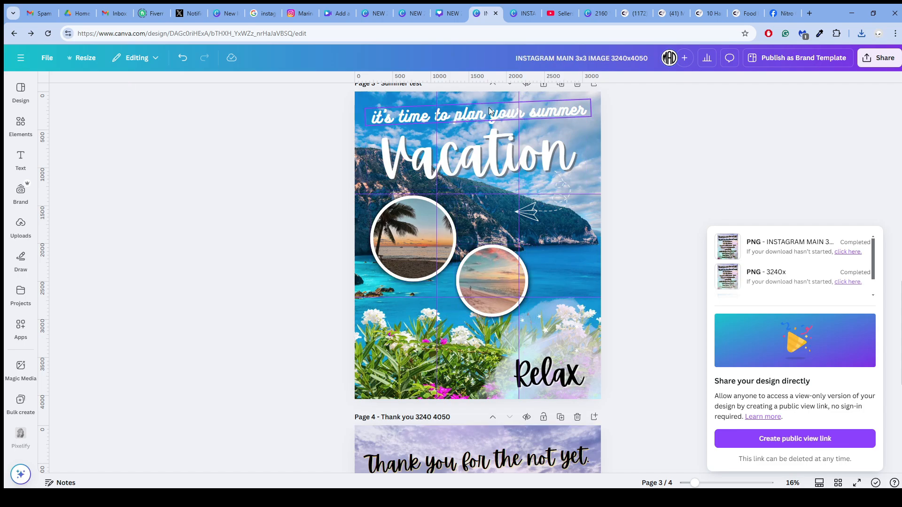
left_click(513, 14)
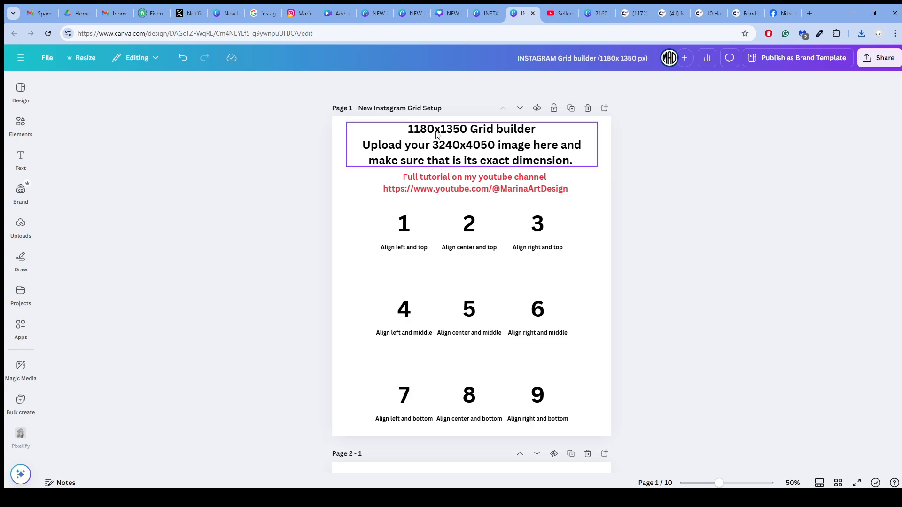
- Place the downloaded Thank you PNG on page 2, the first grid tile of the grid builder
scroll(451, 131, "down", 8)
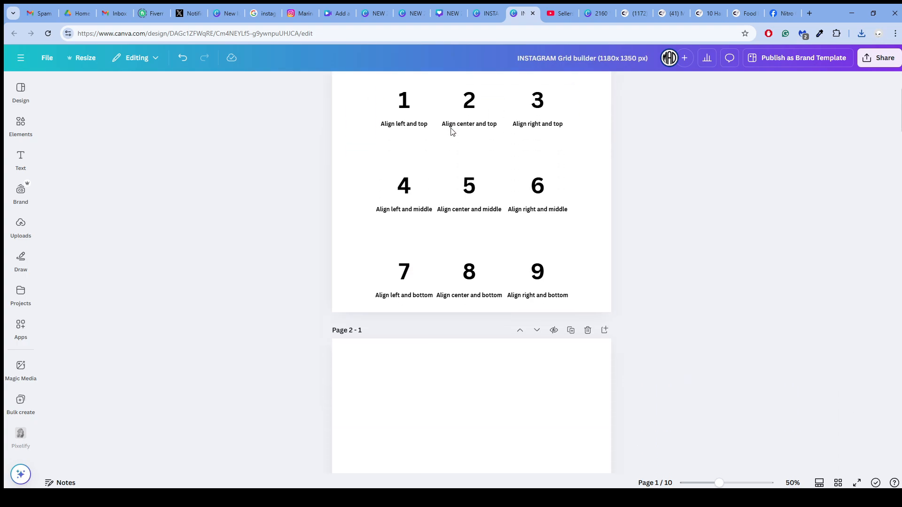
left_click(461, 175)
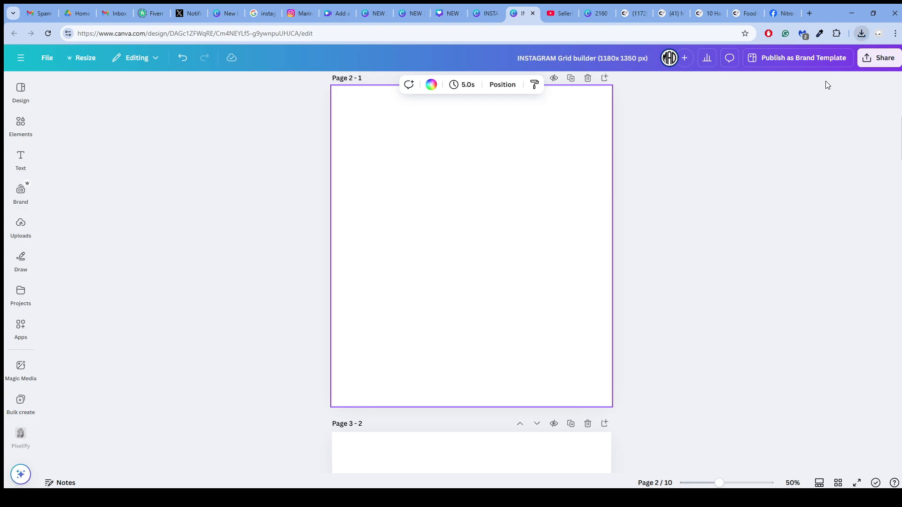
left_click_drag(798, 73, 472, 212)
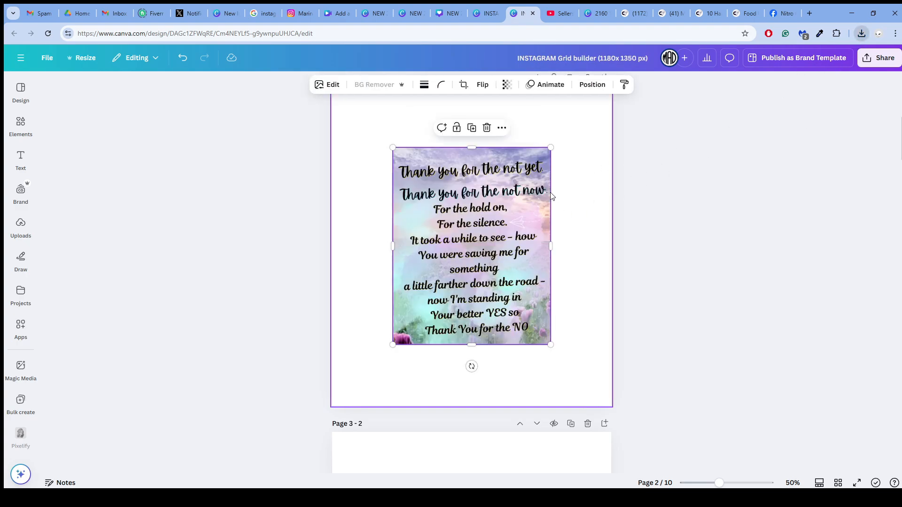
left_click(593, 173)
left_click(662, 157)
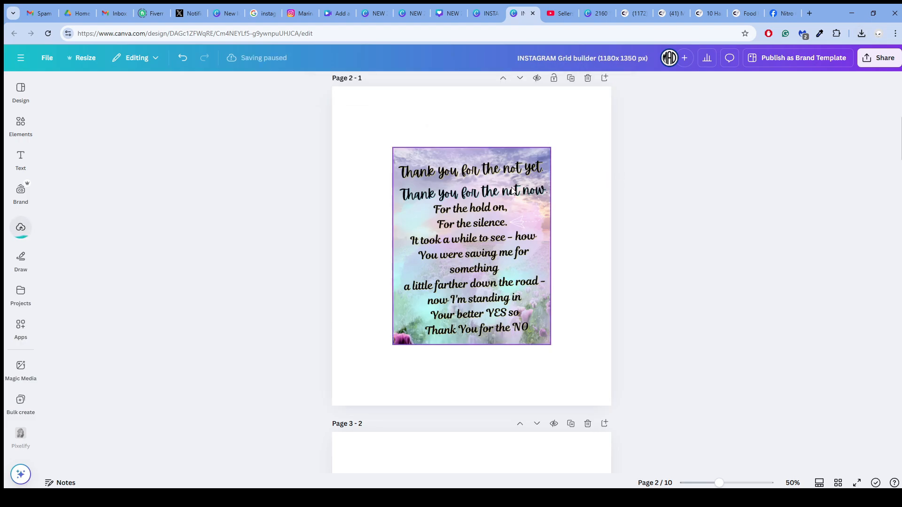
- Enlarge the Thank you image on page 2 to its full 3240 × 4050 px size
left_click(24, 228)
left_click_drag(421, 172, 411, 139)
left_click_drag(447, 201, 564, 325)
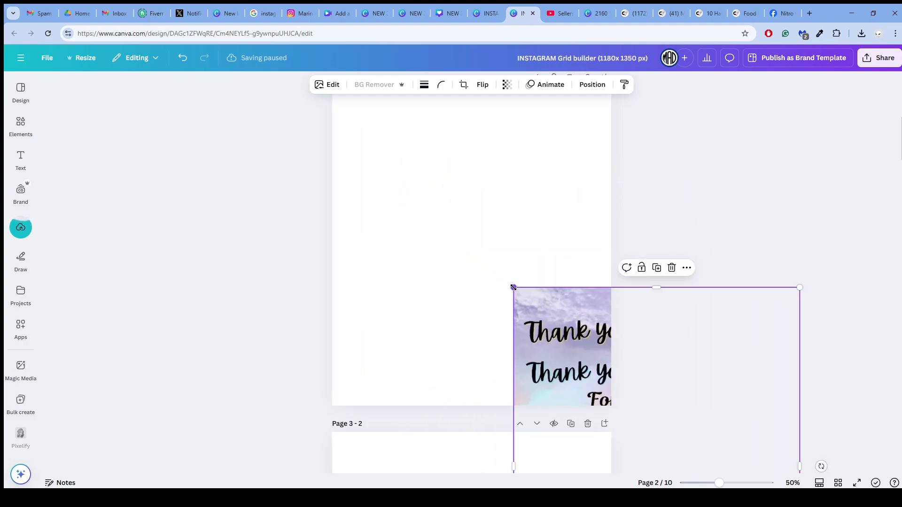
left_click_drag(513, 286, 414, 145)
left_click_drag(459, 200, 520, 289)
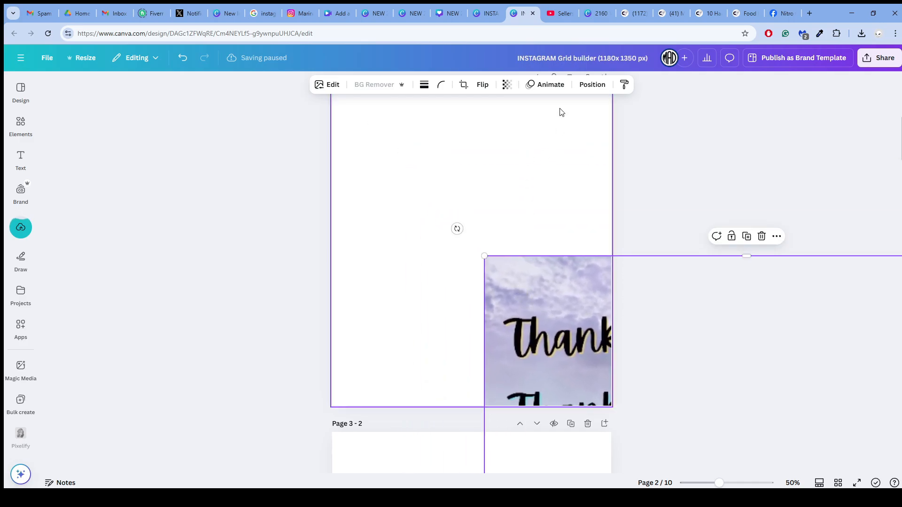
left_click(486, 15)
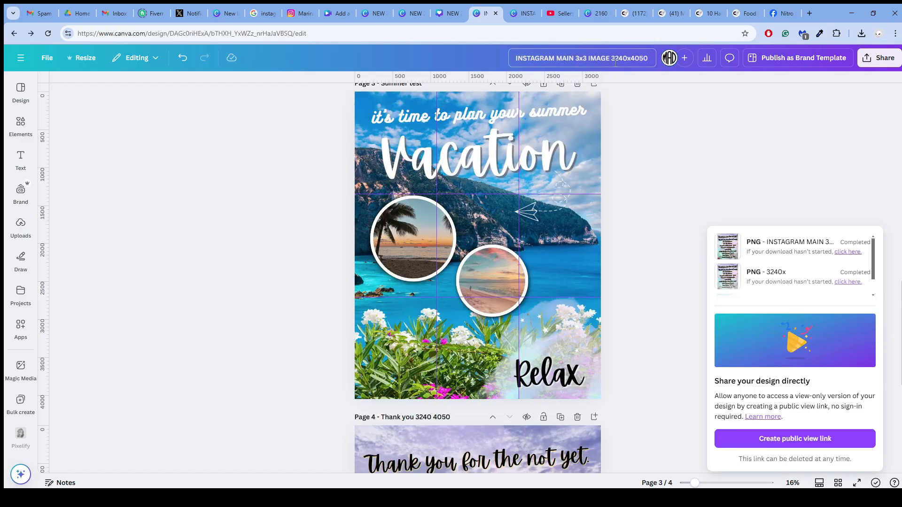
left_click(522, 13)
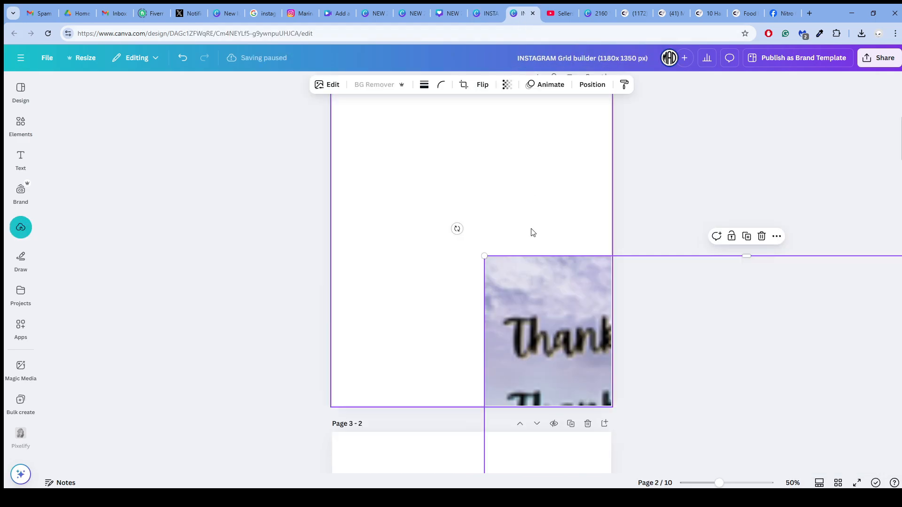
left_click_drag(484, 252, 407, 179)
left_click_drag(445, 235, 441, 205)
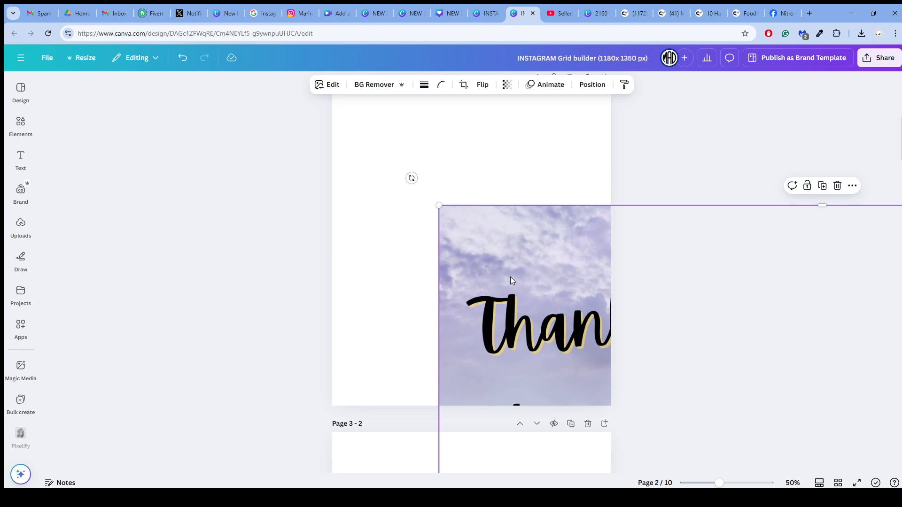
- Lock the image's width-to-height ratio and move the image flush with the upper-left corner of page 2
left_click(589, 87)
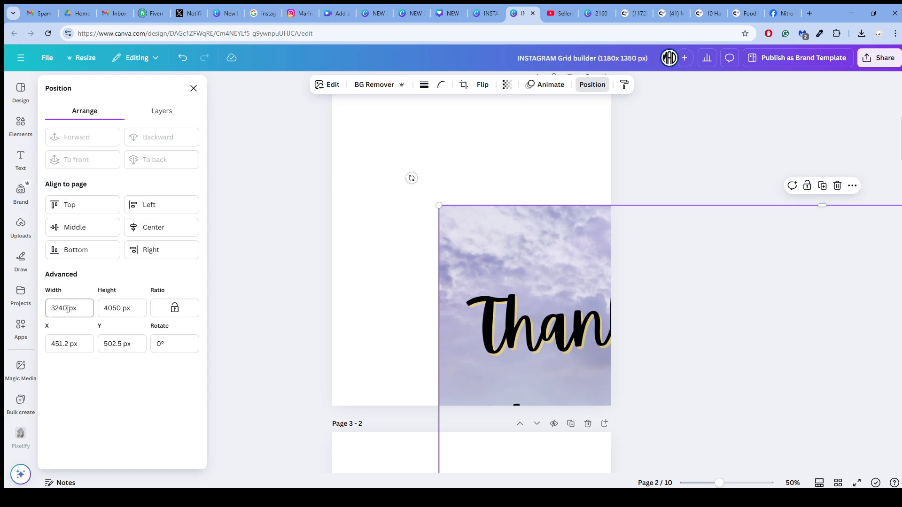
left_click(177, 312)
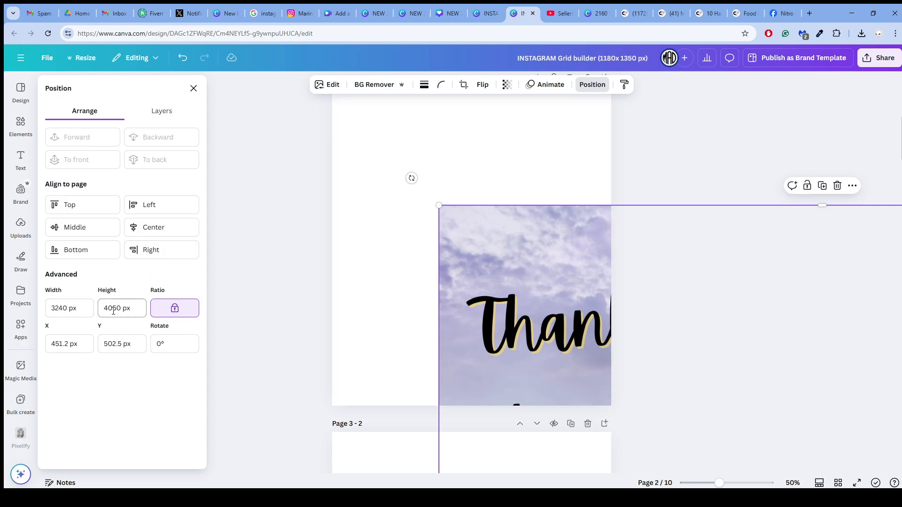
left_click(348, 282)
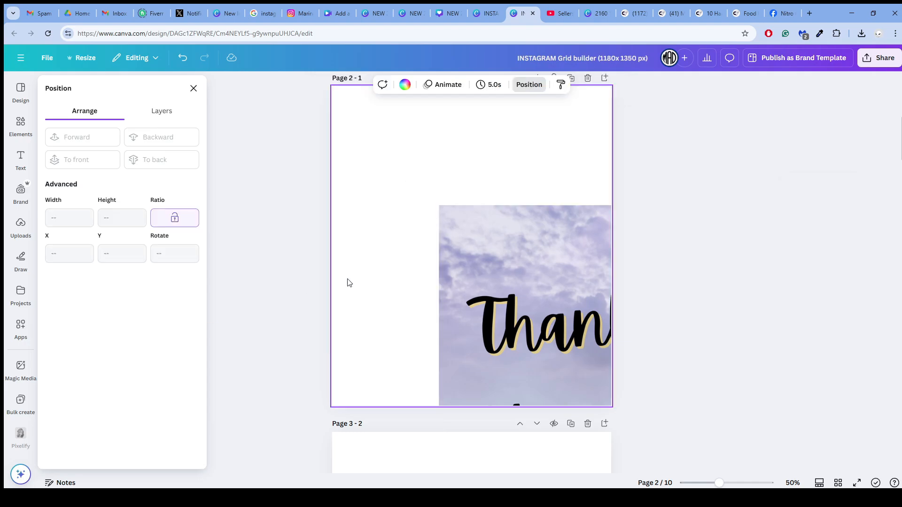
scroll(482, 263, "up", 2)
left_click_drag(505, 331, 402, 221)
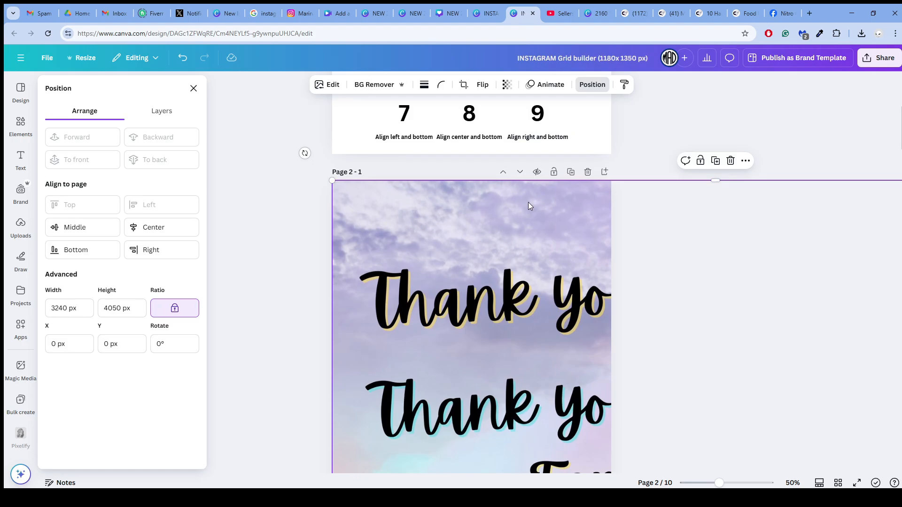
left_click(591, 84)
left_click(591, 85)
left_click_drag(336, 221, 381, 287)
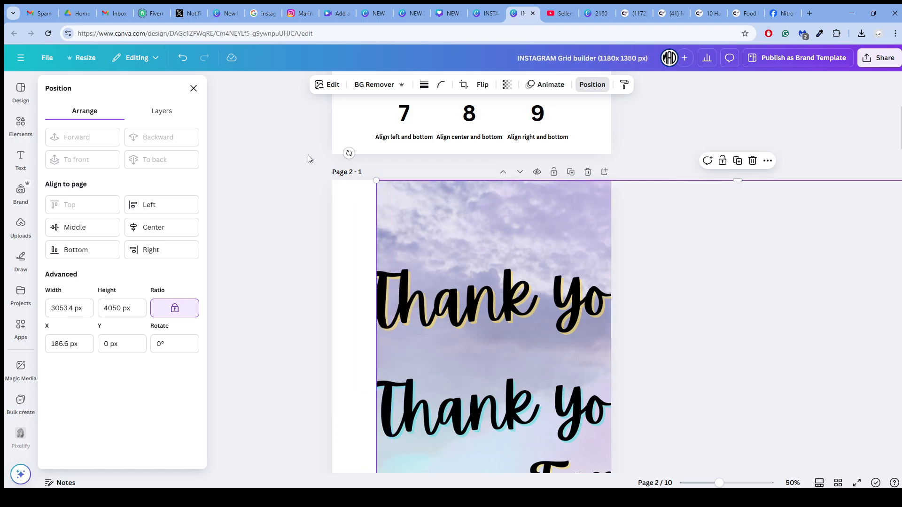
left_click(183, 57)
- Shift the image inward on page 2 and align it to the page's left edge, flush with the top
left_click_drag(348, 198, 415, 277)
left_click(92, 206)
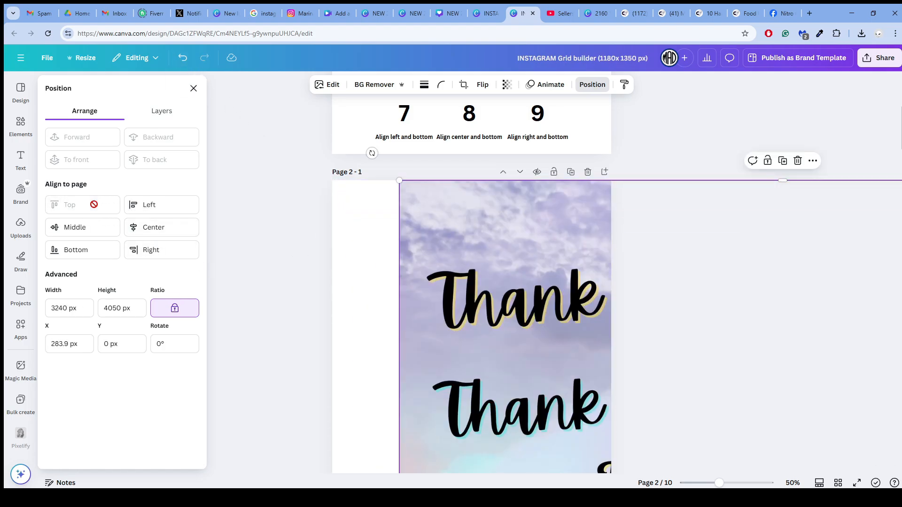
left_click(139, 207)
- Add a copy of the full-size image to page 3 and align it to the page's center and top
scroll(407, 254, "up", 5)
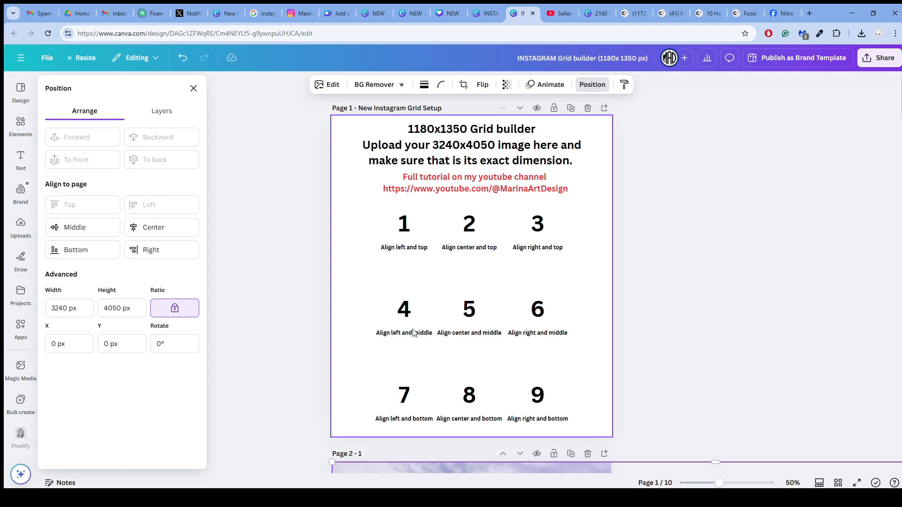
scroll(441, 264, "down", 6)
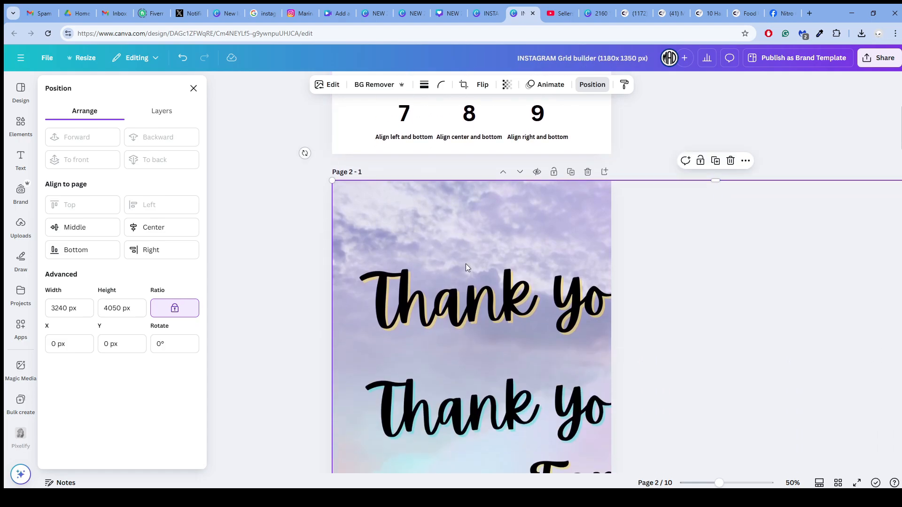
scroll(466, 268, "down", 6)
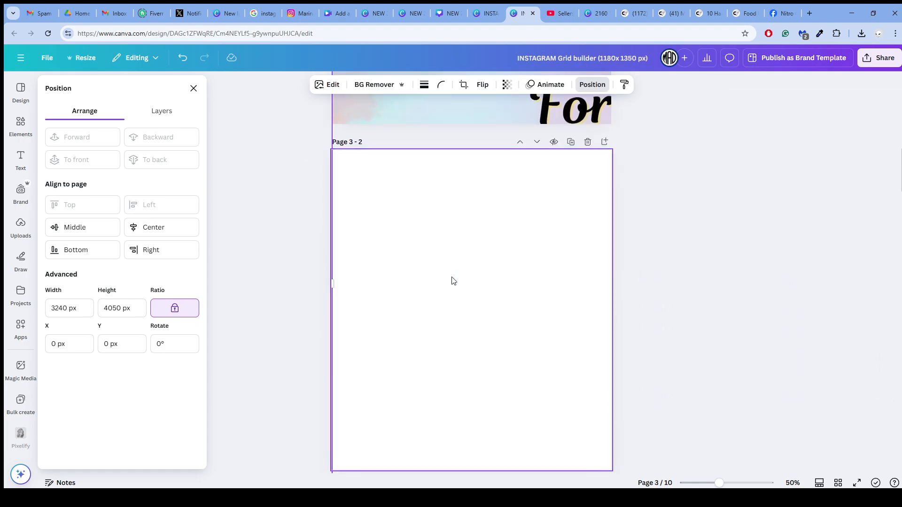
left_click(453, 281)
key("ctrl+v")
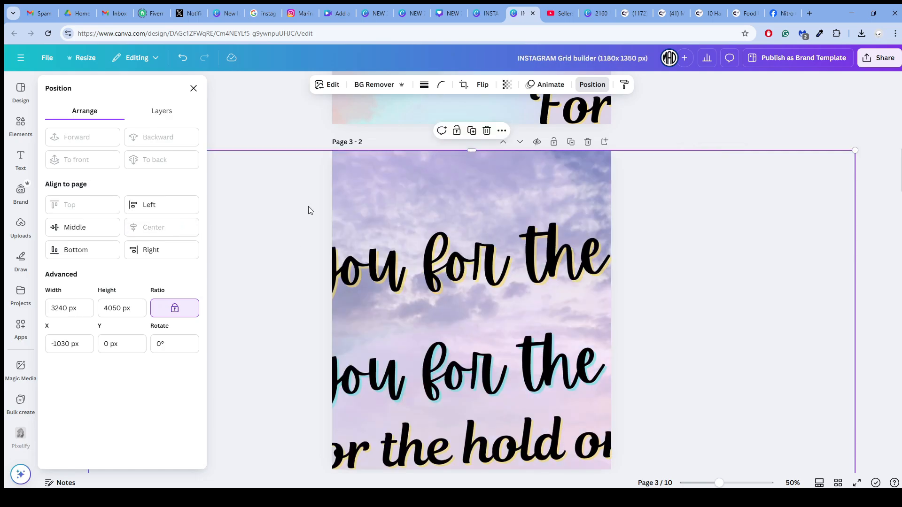
- Paste the full-size image onto page 4 and align it to the page's right edge, keeping it at the top
scroll(399, 256, "down", 5)
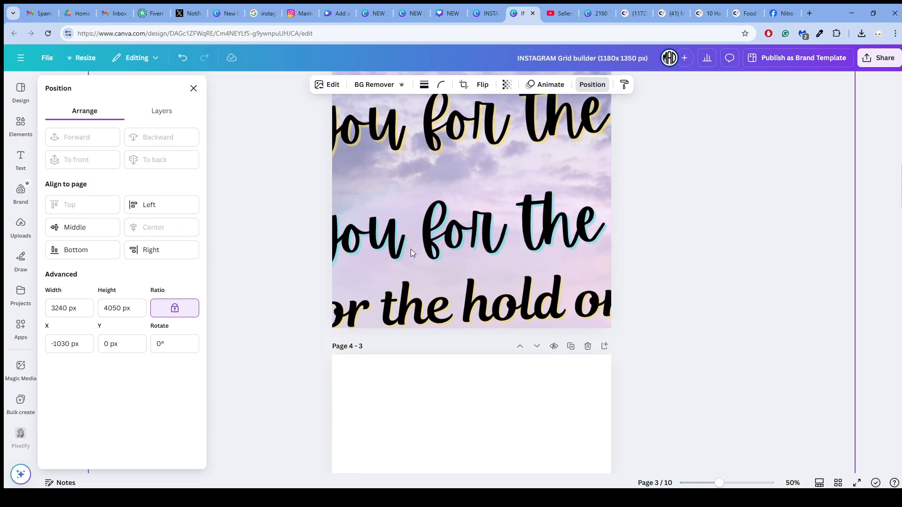
left_click(412, 254)
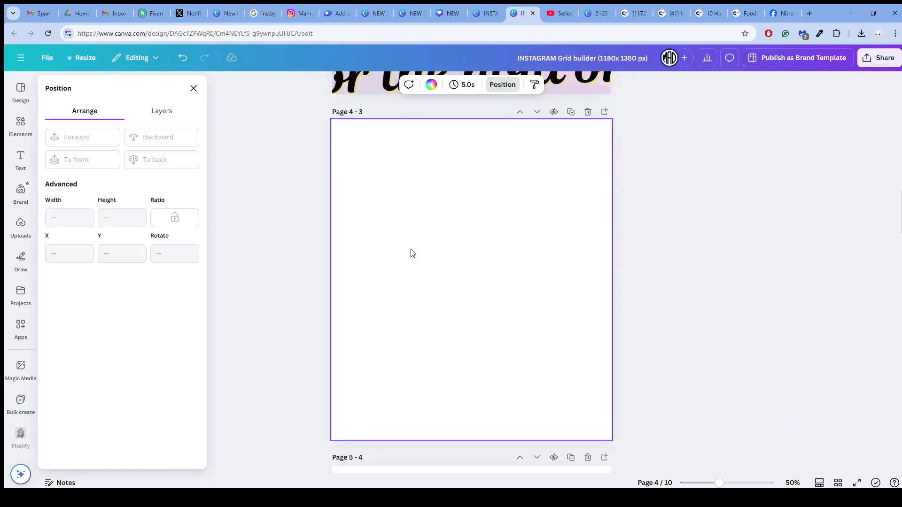
key("ctrl+v")
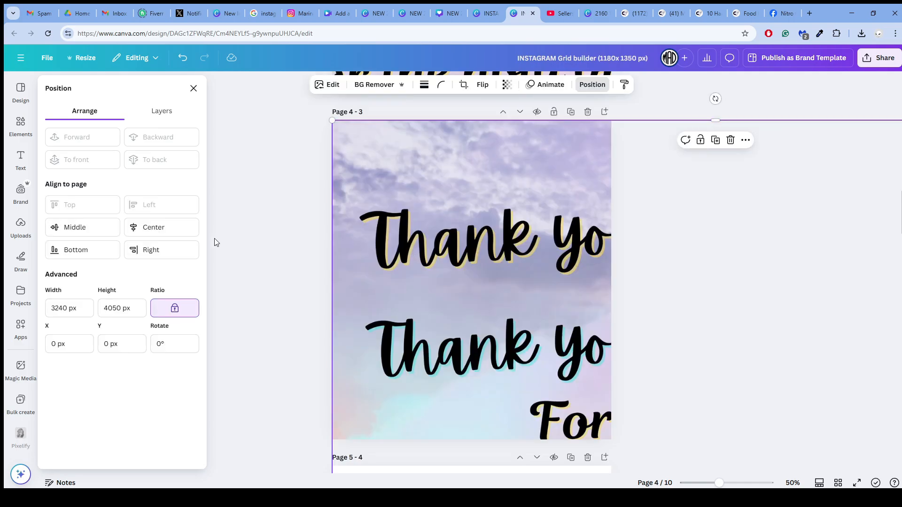
left_click(183, 249)
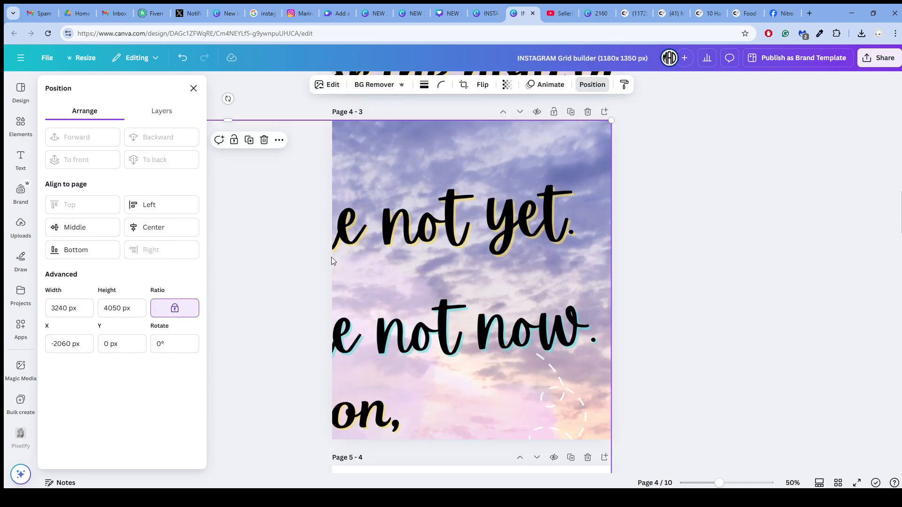
- Paste the full-size image onto page 5 and align it to the page's middle, keeping it at the left edge
scroll(434, 190, "down", 5)
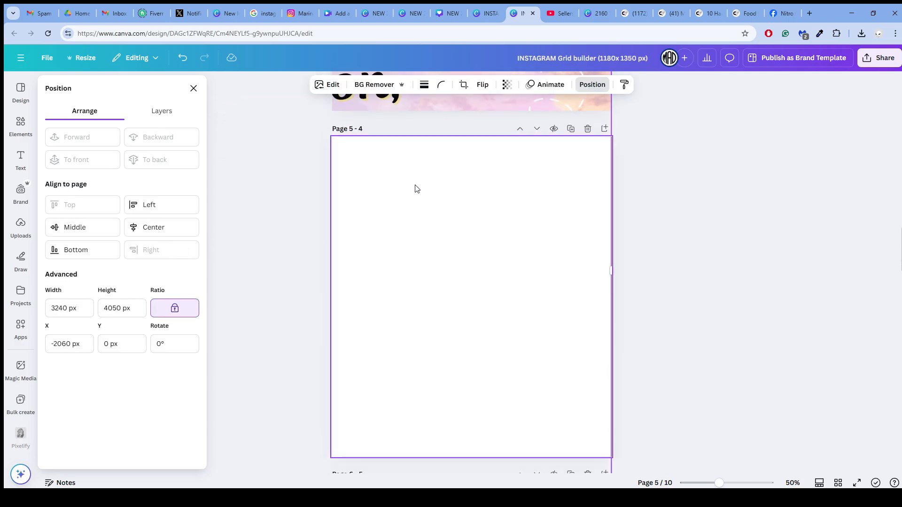
left_click(433, 203)
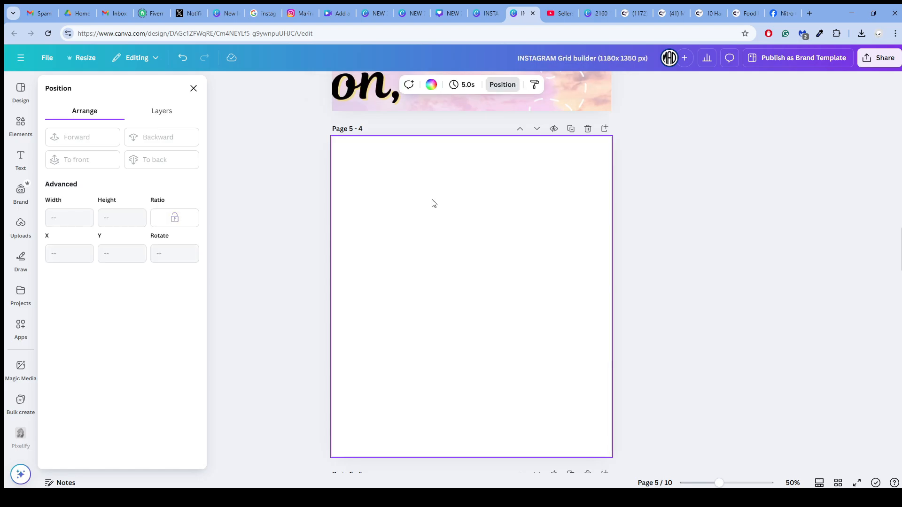
key("ctrl+v")
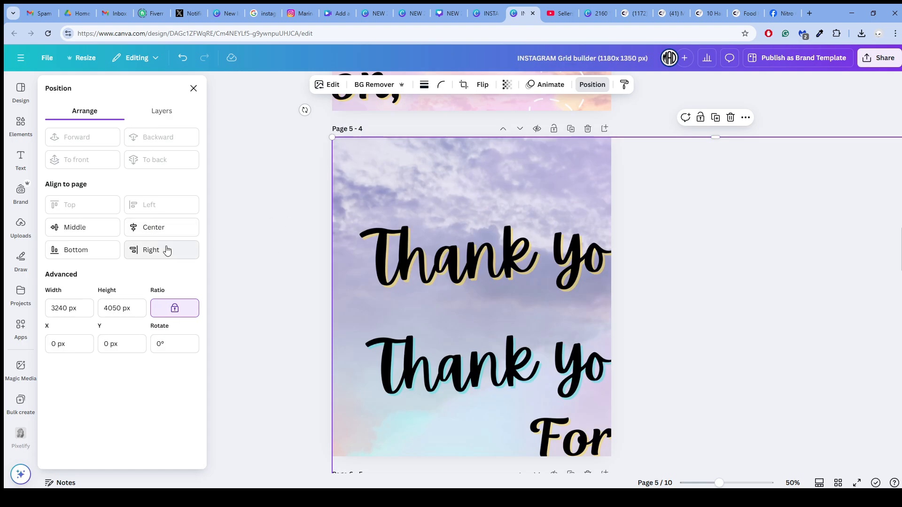
left_click(108, 230)
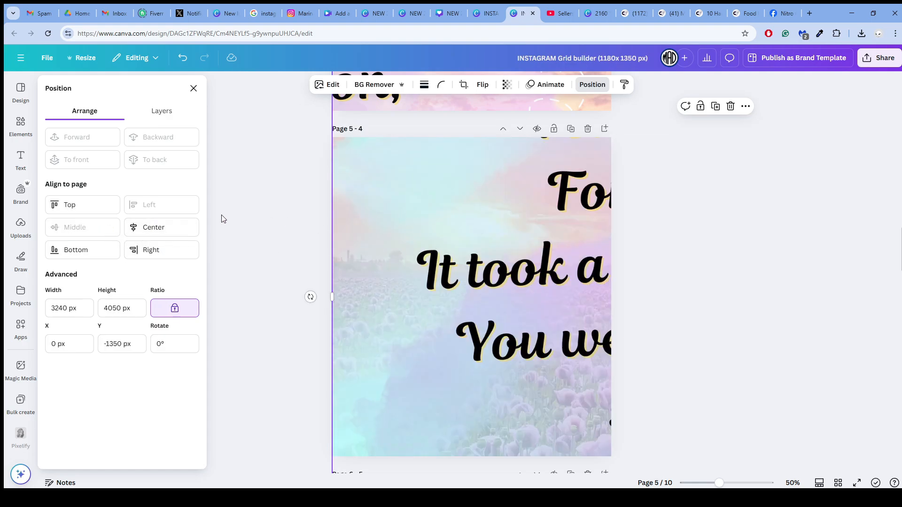
- Paste the full-size image onto page 6 and align it to the page's middle and center
scroll(413, 212, "down", 5)
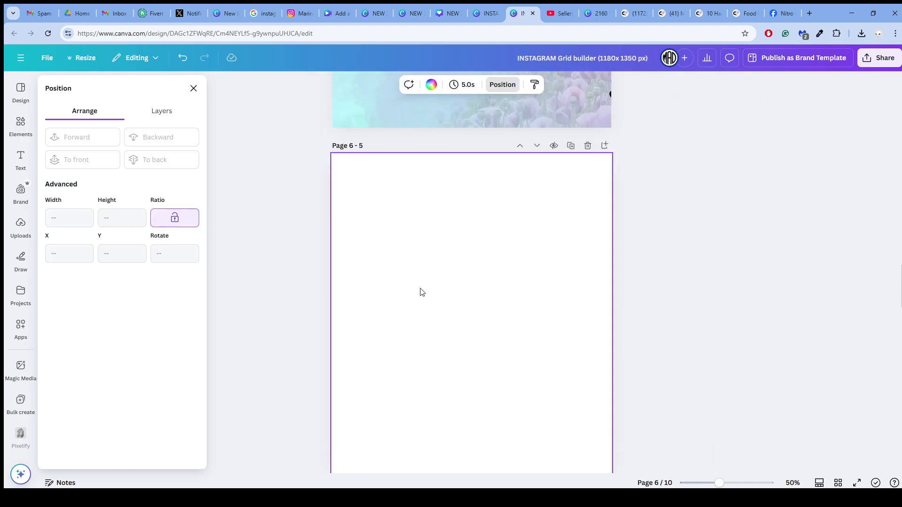
left_click(419, 290)
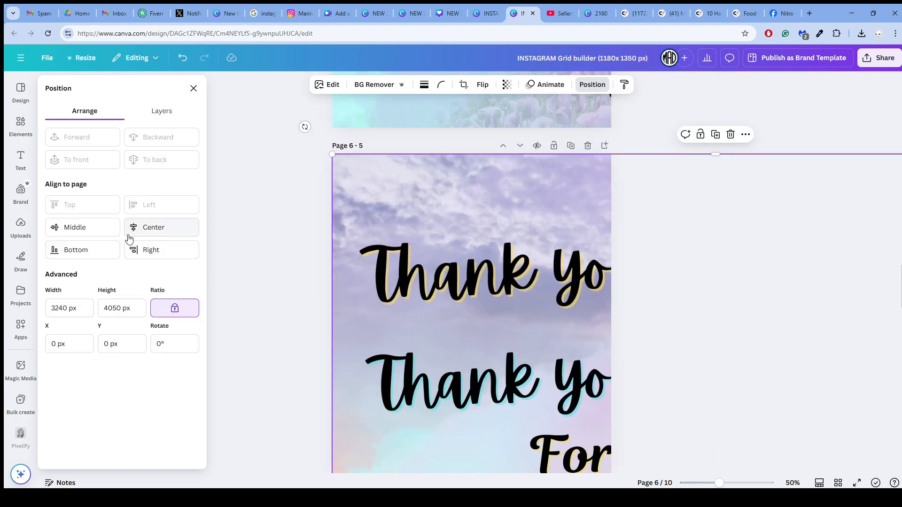
left_click(109, 230)
left_click(161, 230)
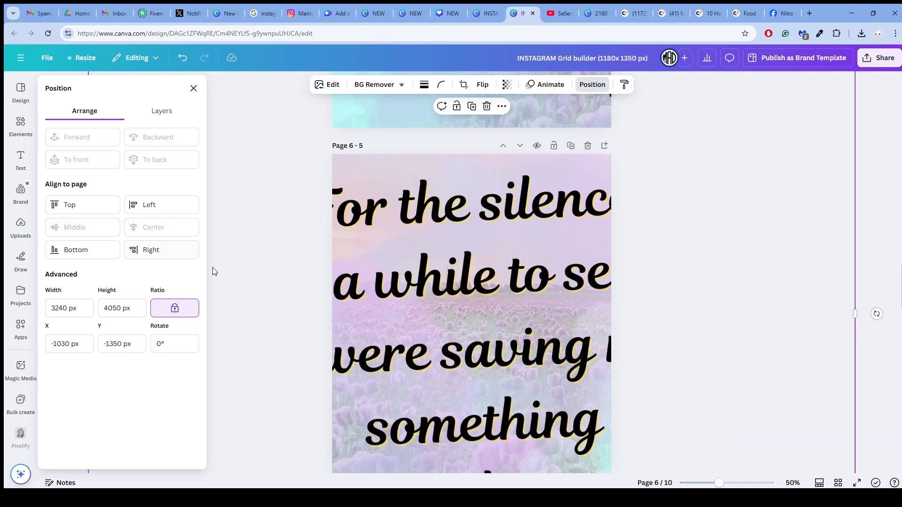
- Paste the full-size image onto page 7 and align it to the page's middle and right edge
scroll(441, 256, "down", 5)
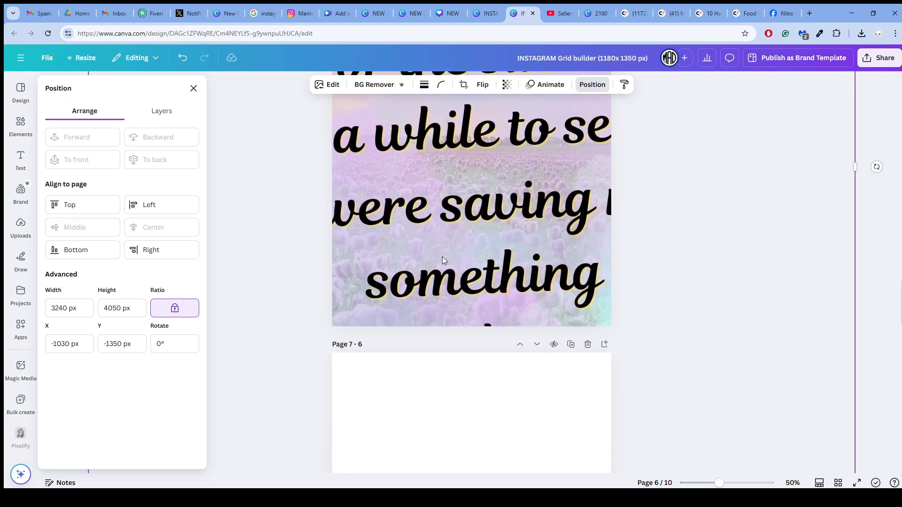
left_click(450, 318)
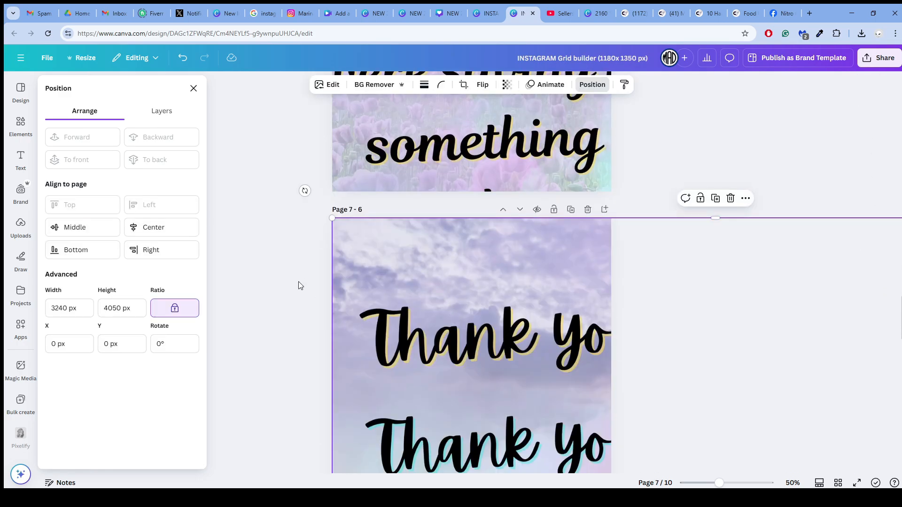
left_click(100, 232)
left_click(140, 254)
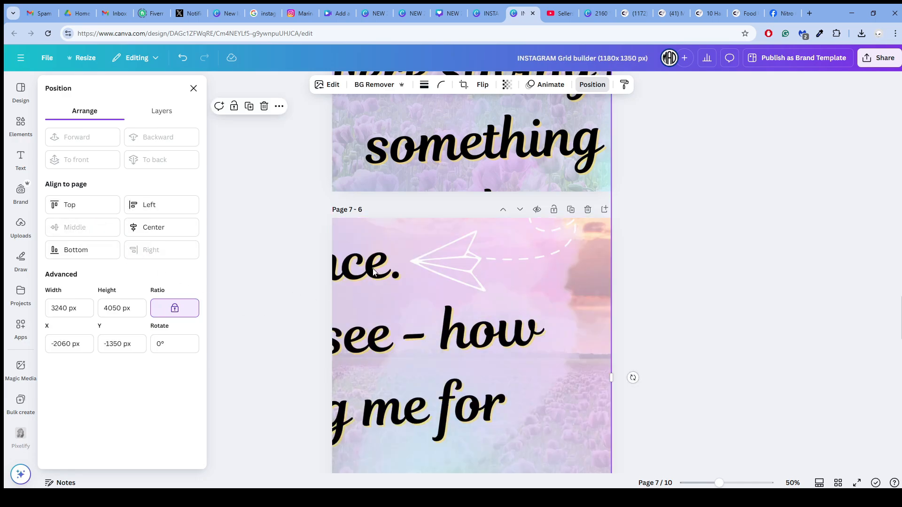
- Paste the full-size image onto page 8 and align it to the page's bottom, keeping it at the left edge
scroll(374, 272, "down", 5)
left_click(388, 271)
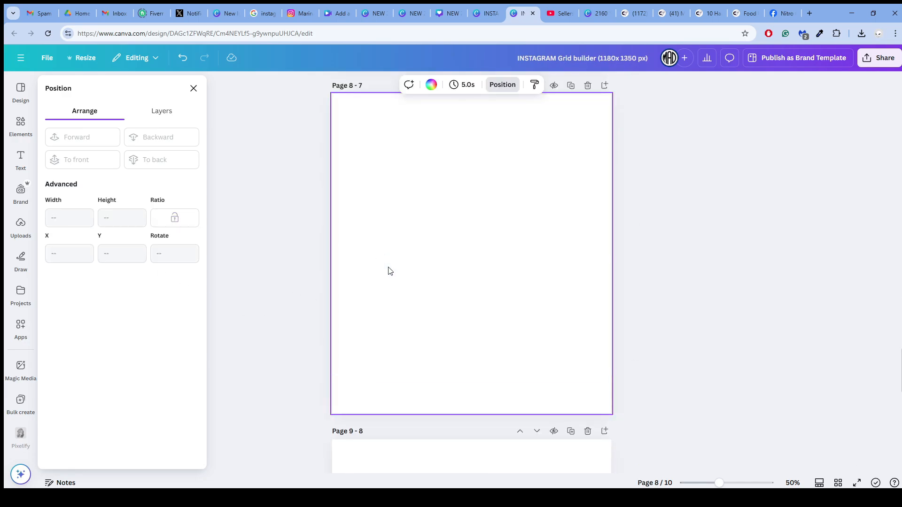
key("ctrl+v")
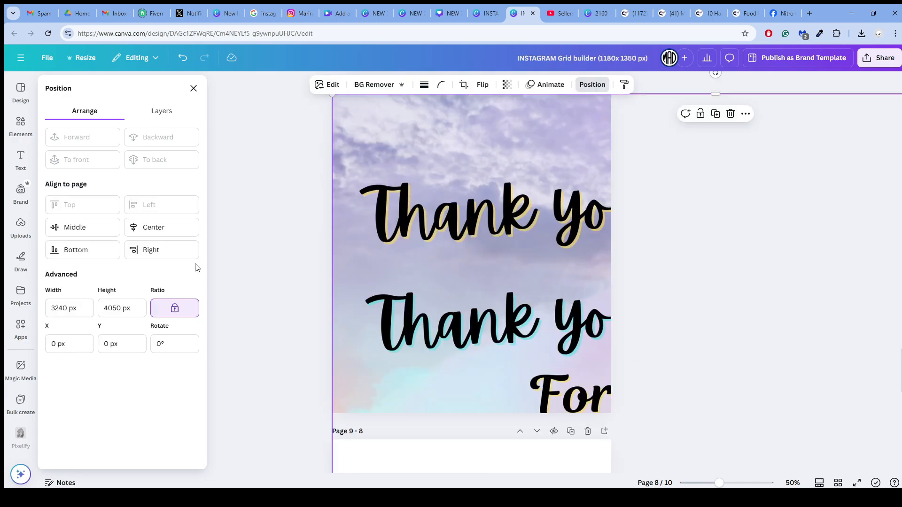
left_click(102, 244)
- Paste the full-size image onto page 9 and align it to the page's bottom and center
scroll(392, 278, "down", 6)
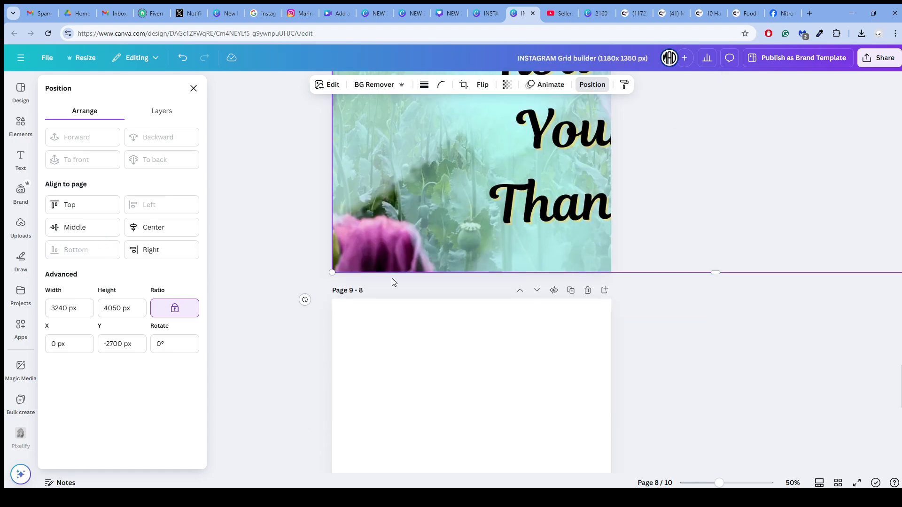
left_click(399, 294)
key("ctrl+v")
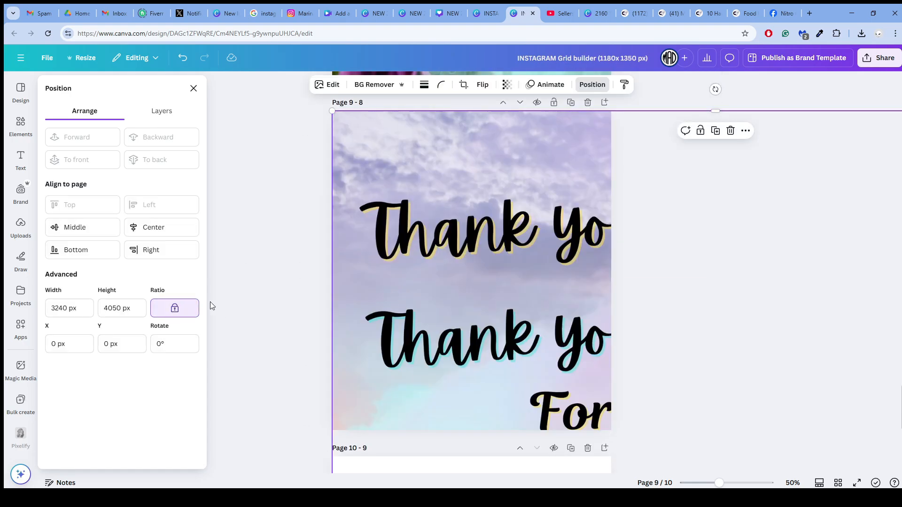
left_click(107, 252)
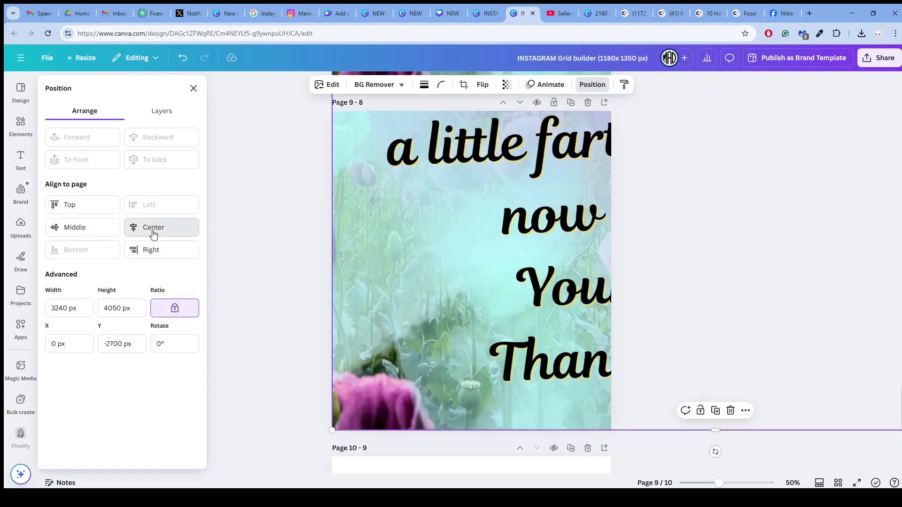
left_click(151, 230)
- Paste the full-size image onto page 10 and align it to the page's bottom and right edge
scroll(376, 315, "down", 4)
left_click(388, 330)
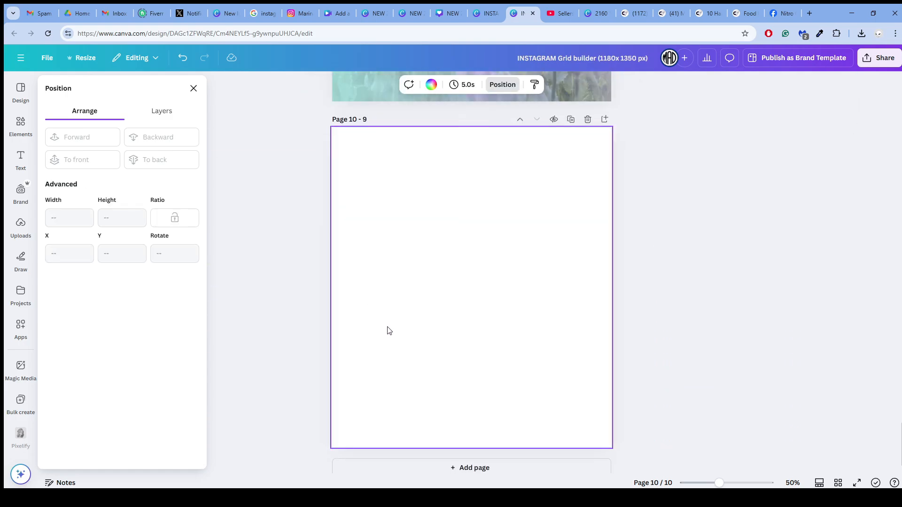
key("ctrl+v")
left_click(105, 250)
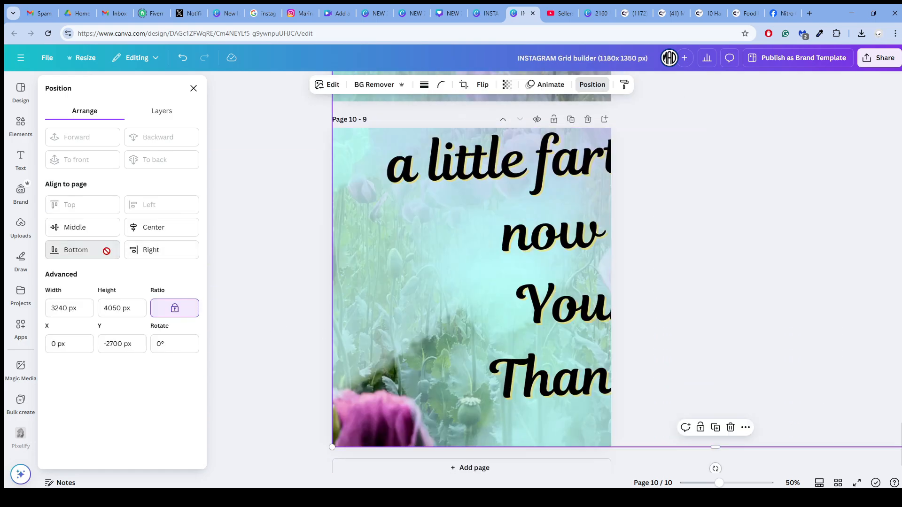
left_click(152, 250)
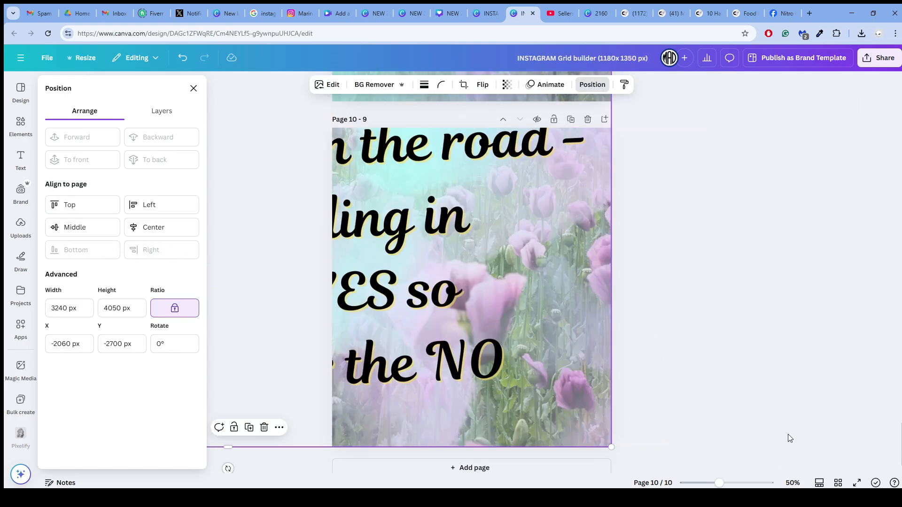
- Review all pages in grid view and look over the Instagram Stories and post margin designs
left_click(838, 484)
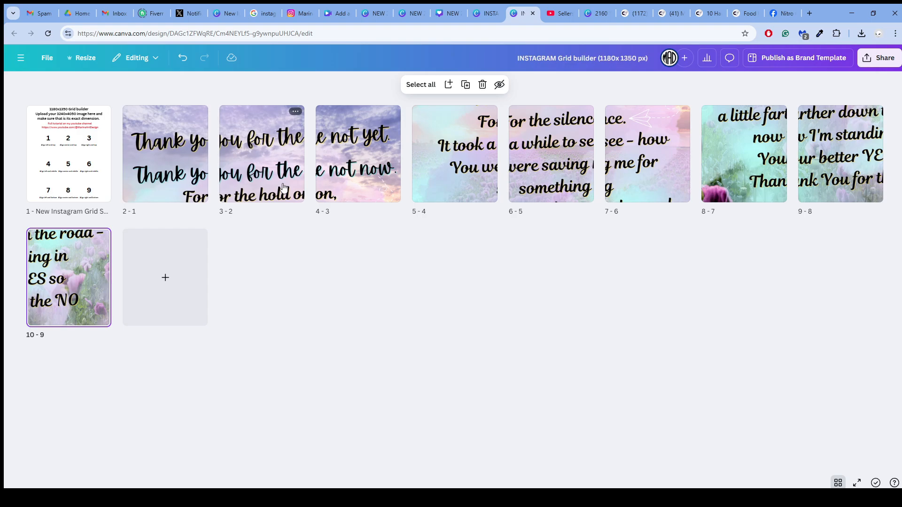
left_click(406, 19)
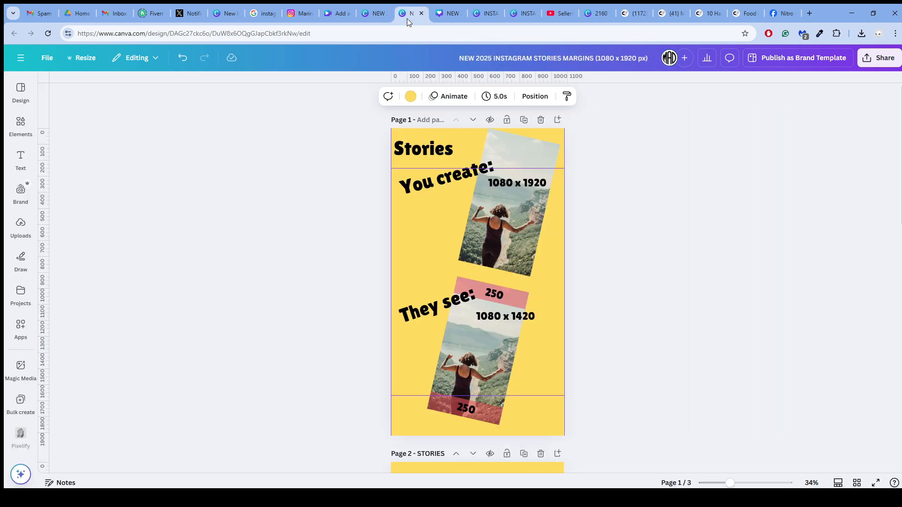
left_click(441, 18)
scroll(396, 186, "up", 3)
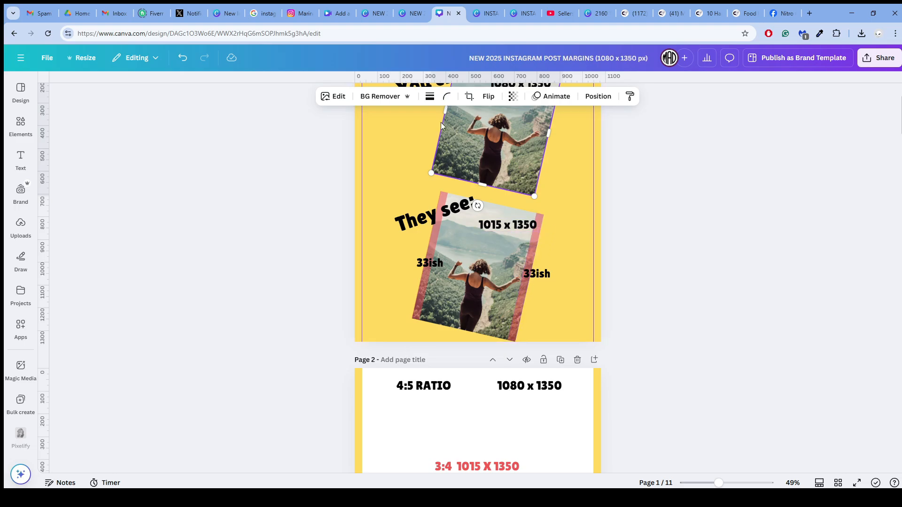
left_click(520, 13)
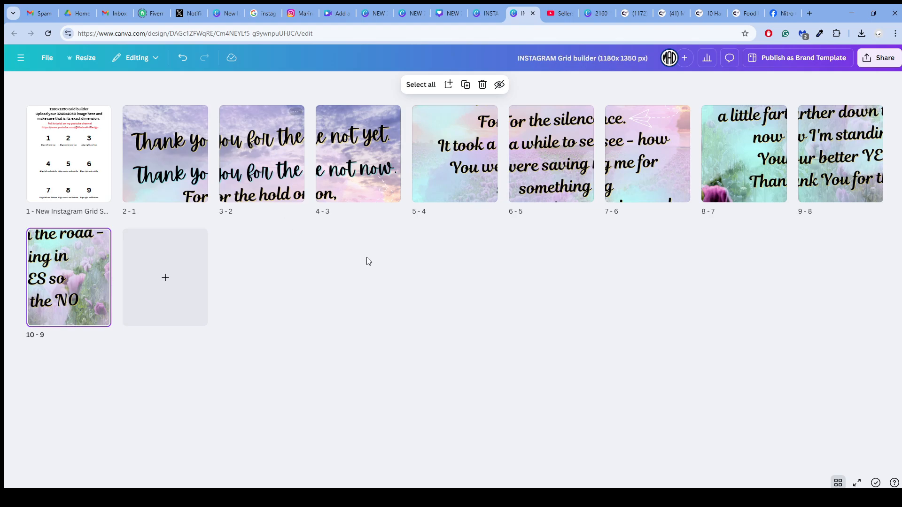
- Download pages 2–10 of the grid builder as PNG files, excluding the setup page 1
left_click(283, 223)
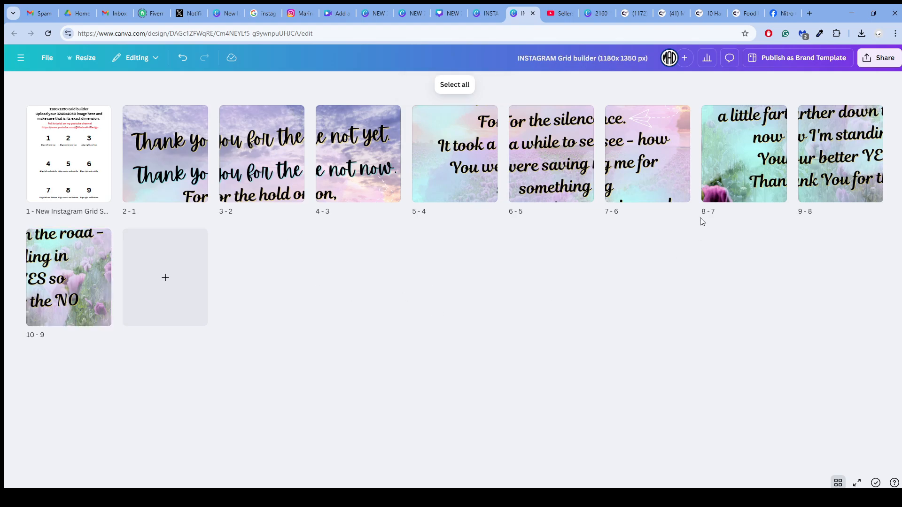
left_click(874, 58)
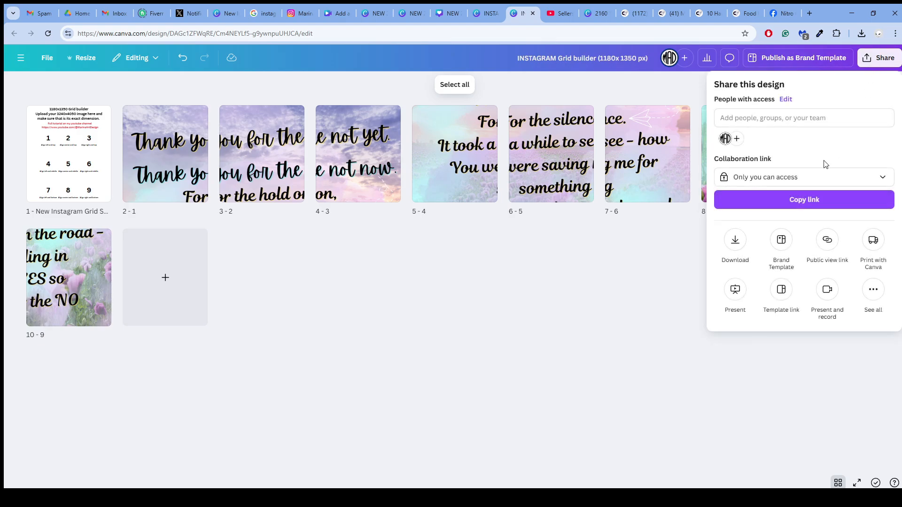
left_click(735, 241)
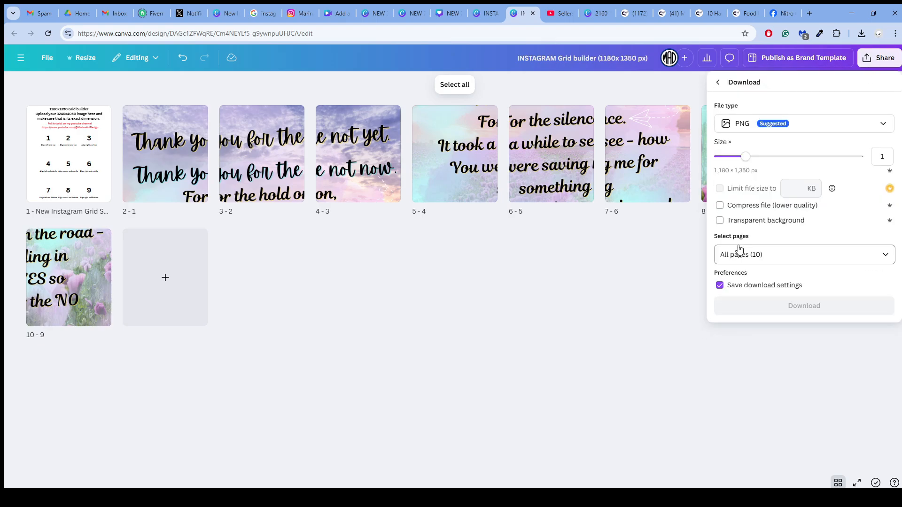
left_click(848, 262)
left_click(876, 282)
left_click(876, 294)
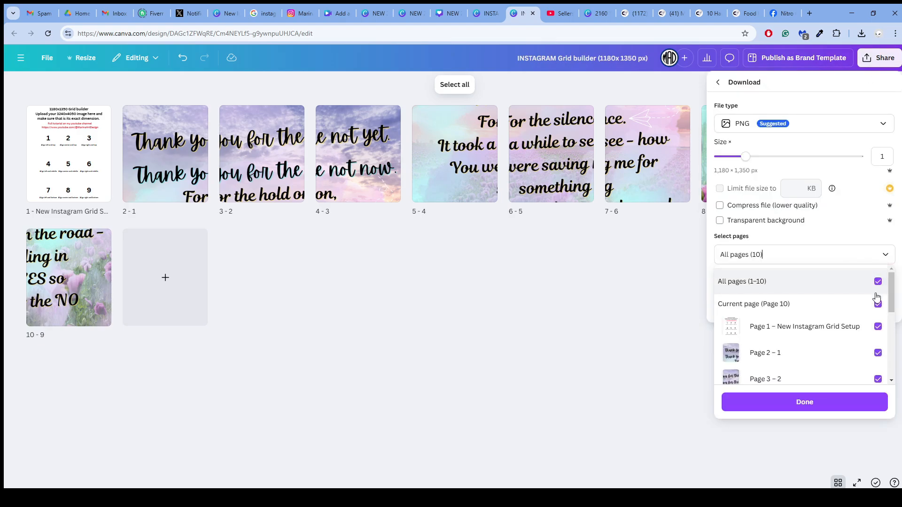
left_click(877, 303)
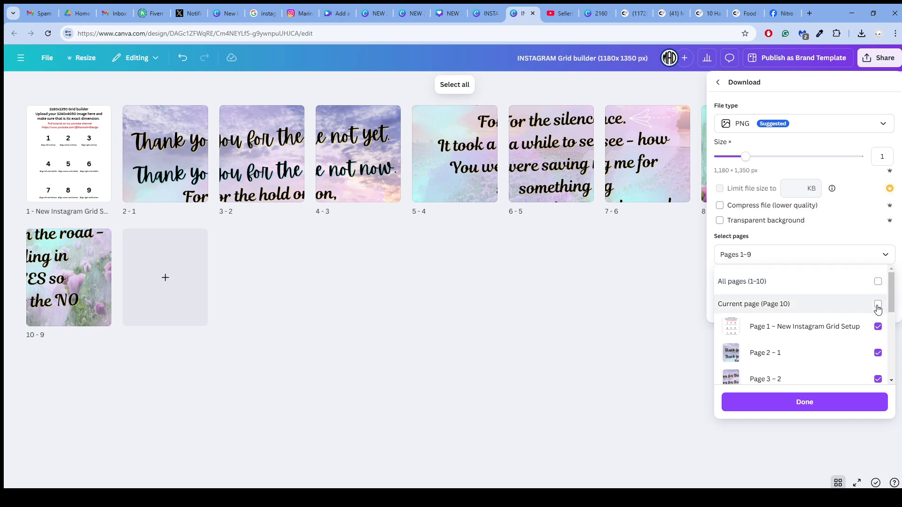
left_click(878, 304)
left_click(877, 327)
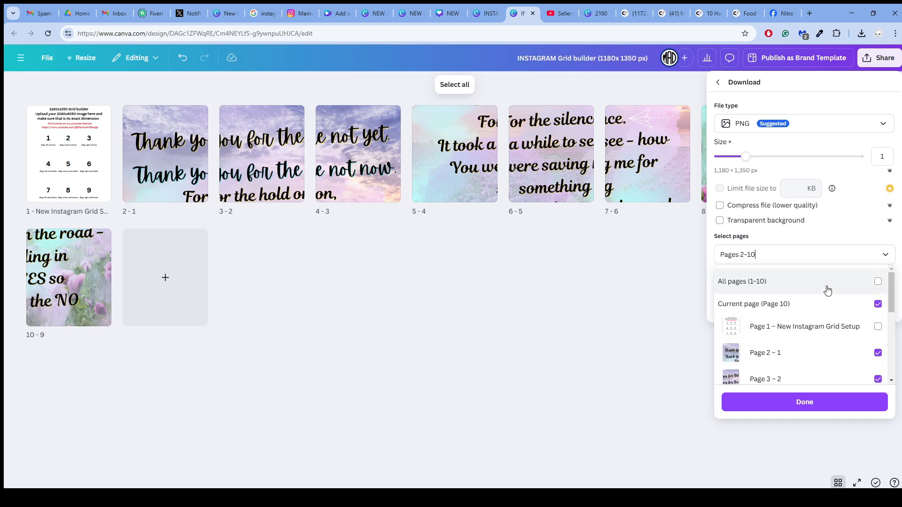
left_click(804, 401)
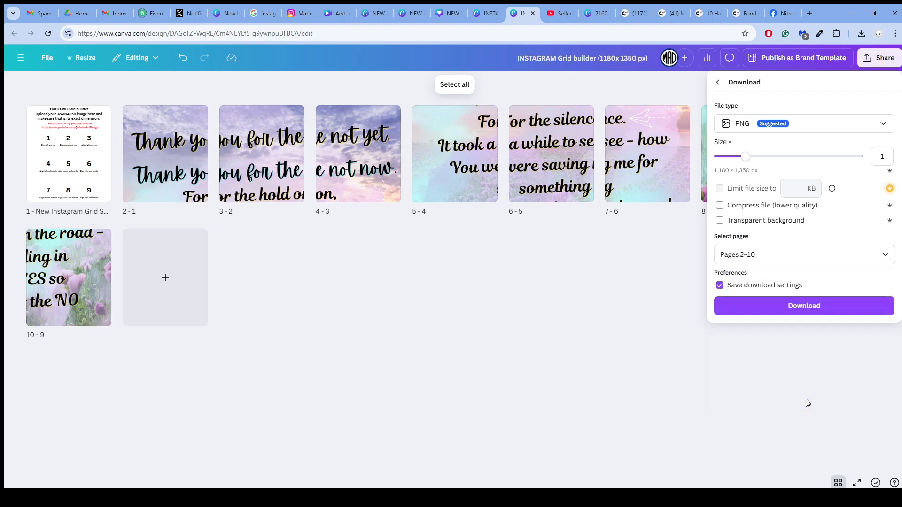
left_click(805, 306)
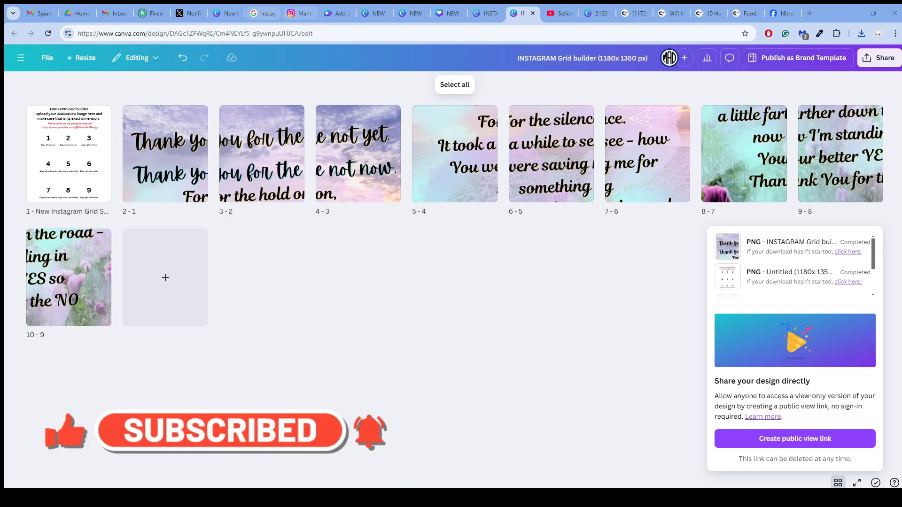
- Switch to the Instagram profile and start a new post with the downloaded bottom-right tile of the grid (page 10)
left_click(301, 13)
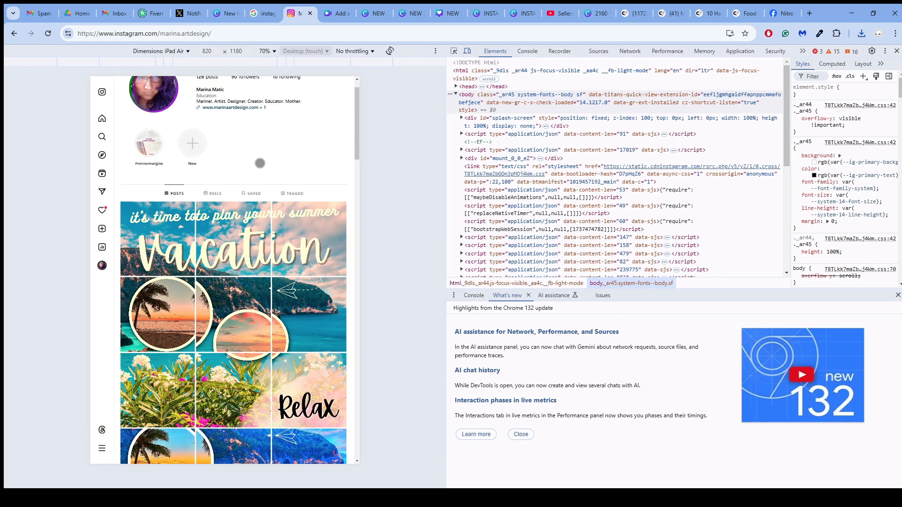
scroll(256, 185, "up", 1)
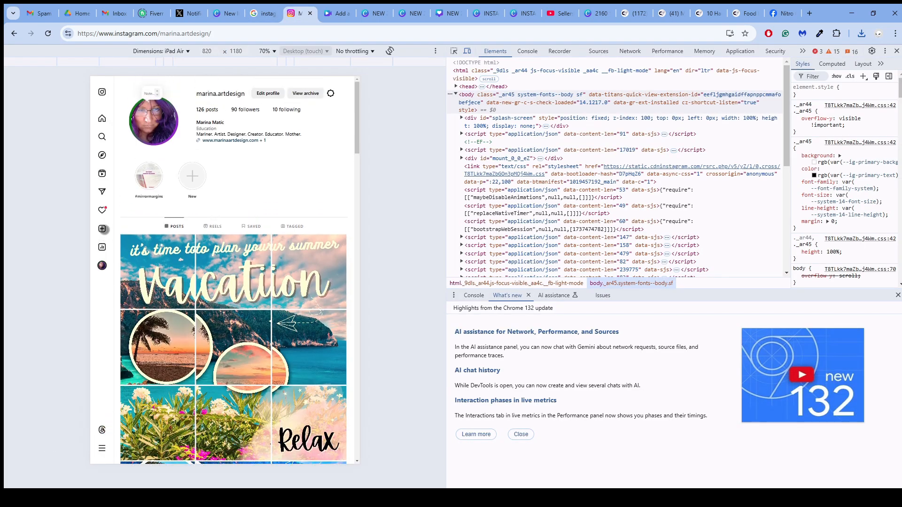
left_click(102, 228)
left_click(113, 244)
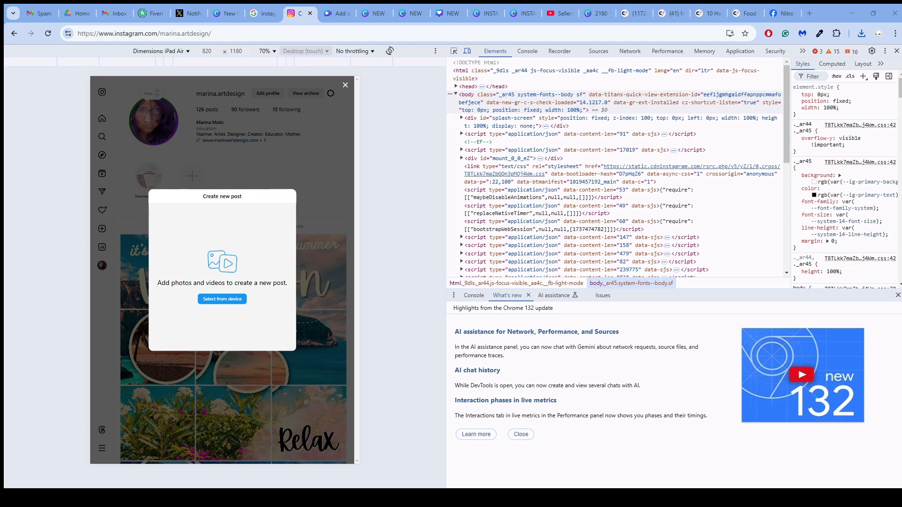
left_click_drag(207, 278, 220, 283)
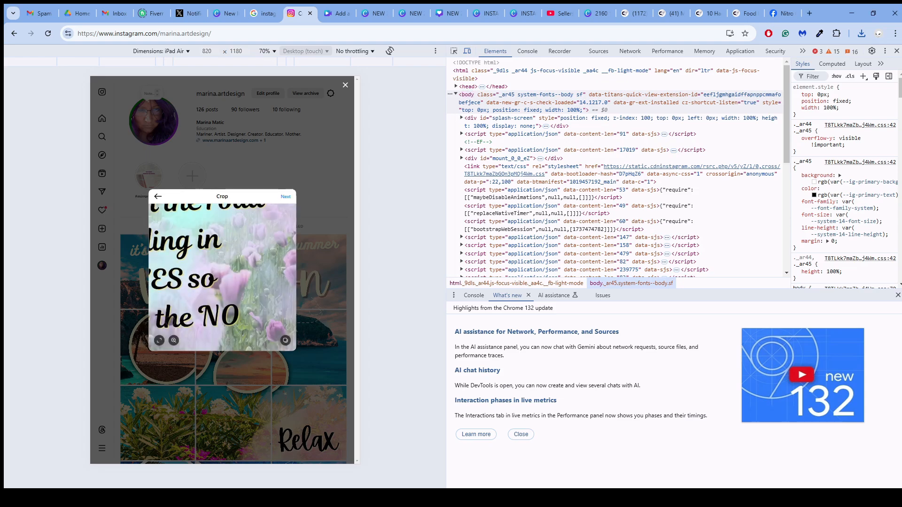
- Set the post's crop to Original and proceed to the caption stage without applying a filter
left_click(160, 340)
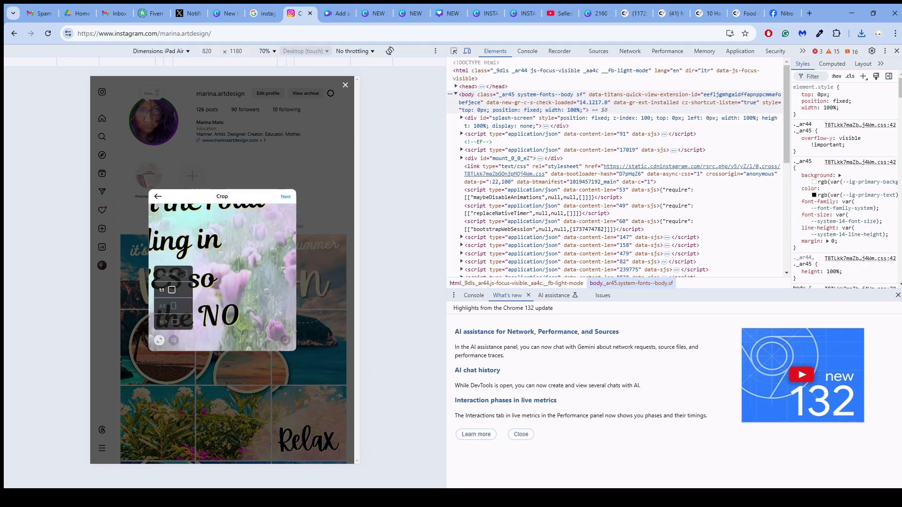
left_click(174, 274)
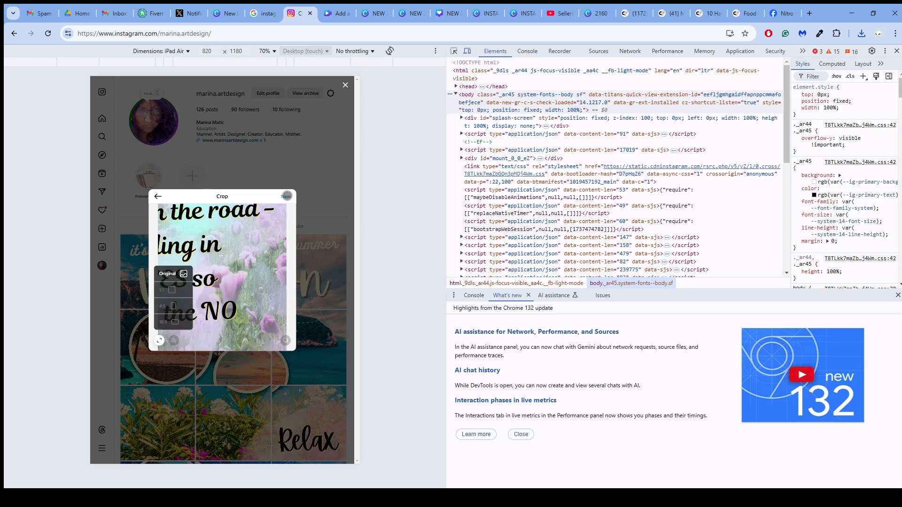
left_click(286, 196)
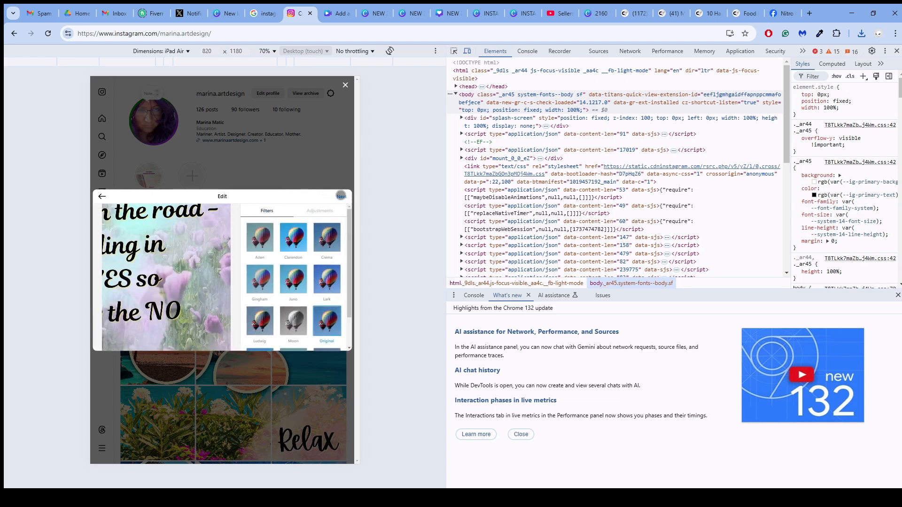
left_click(342, 196)
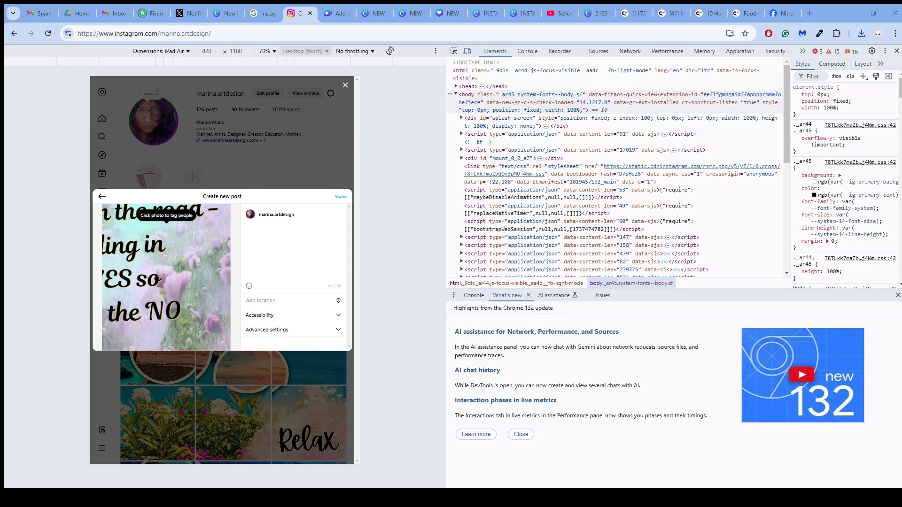
- Paste the caption into the new post, share it and close the dialog
left_click(292, 232)
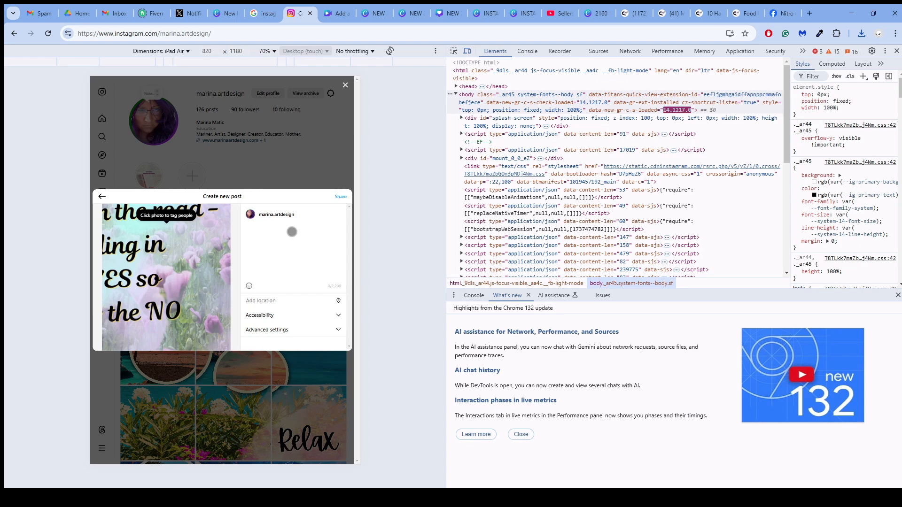
key("ctrl+v")
left_click(340, 196)
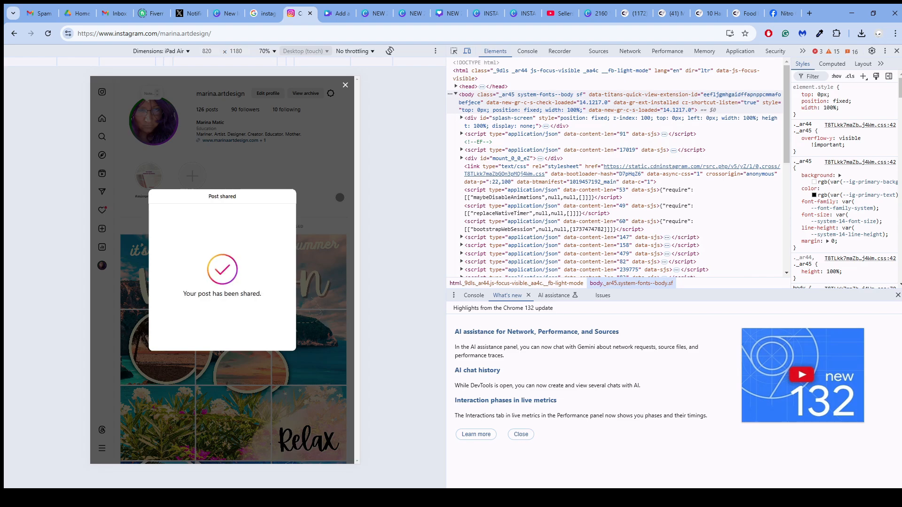
left_click(345, 84)
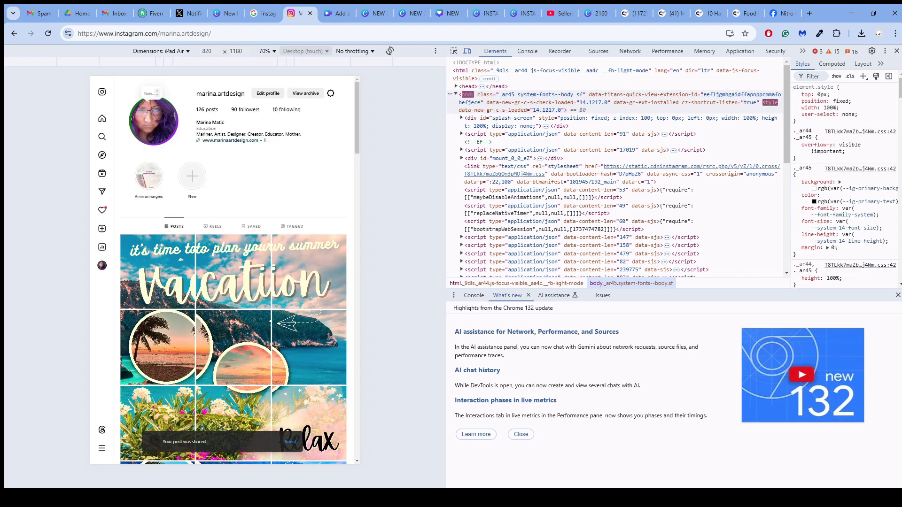
- Share the remaining grid tiles as posts, ending with the top-left tile, and reload the profile to view the grid
left_click(102, 228)
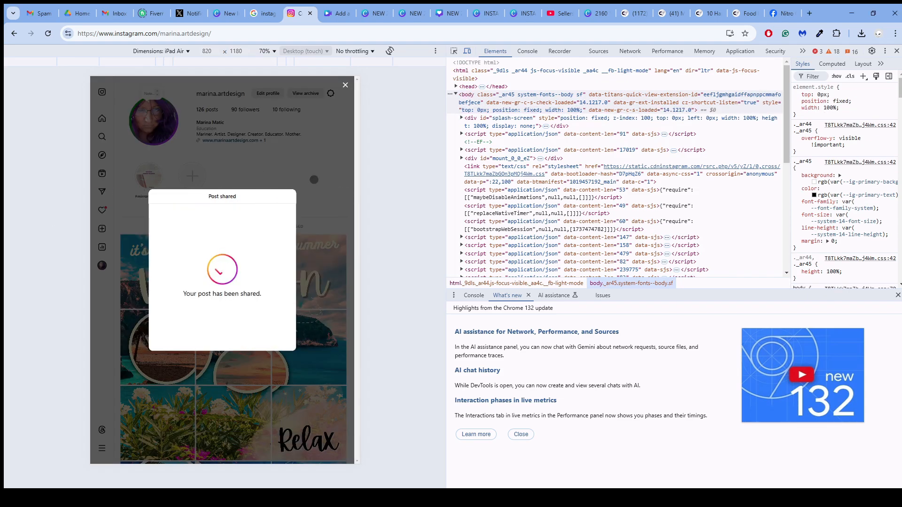
left_click(345, 84)
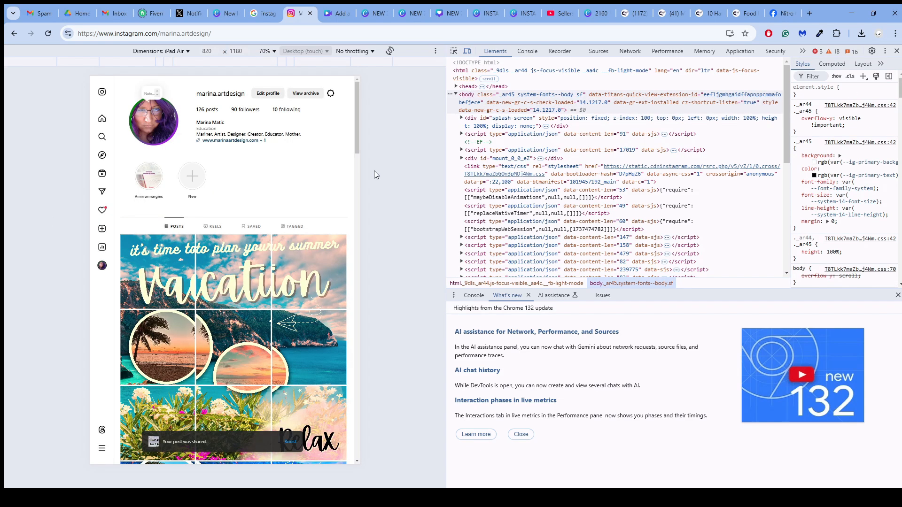
key("F5")
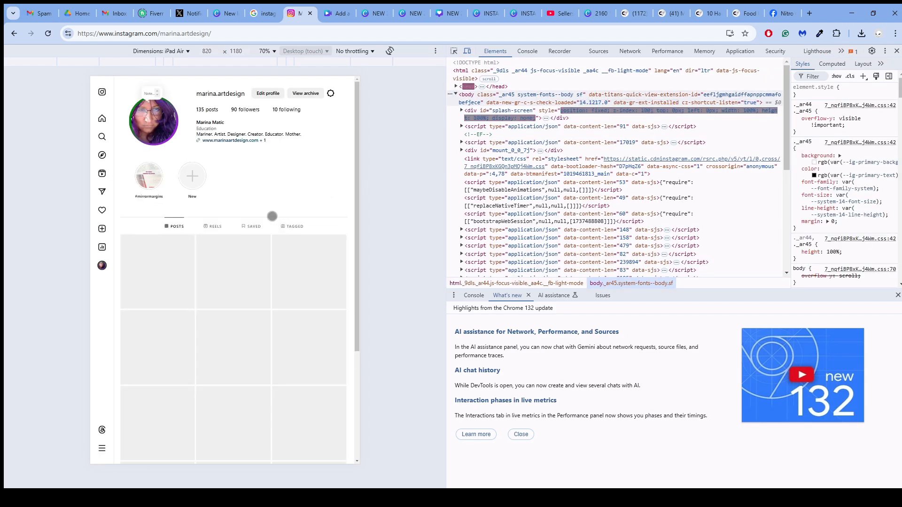
scroll(267, 207, "down", 1)
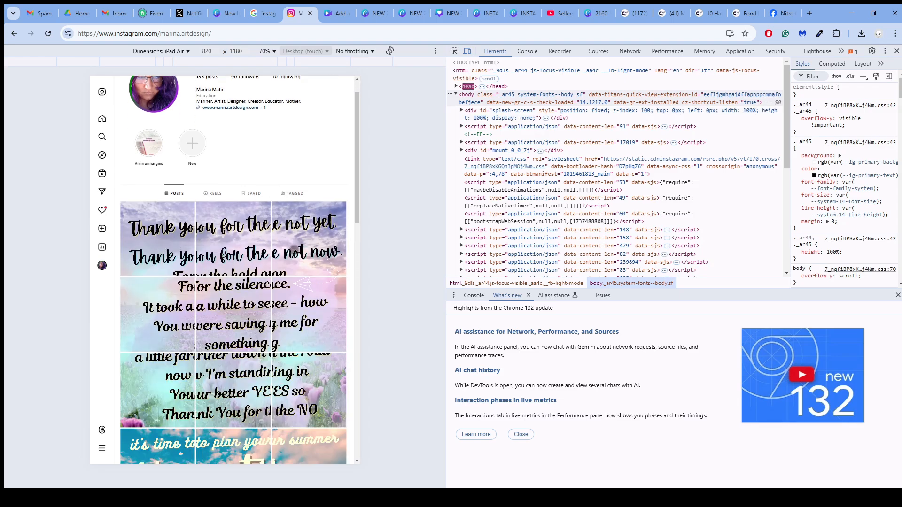
- Review the posted grid on the profile, and switch to the Canva Reels margins design to examine its pages back to page 1
scroll(297, 285, "down", 2)
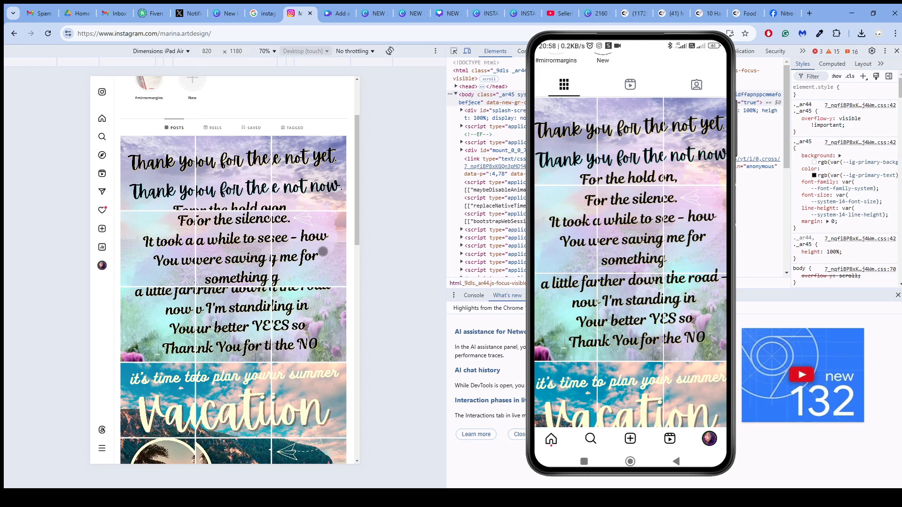
left_click(372, 14)
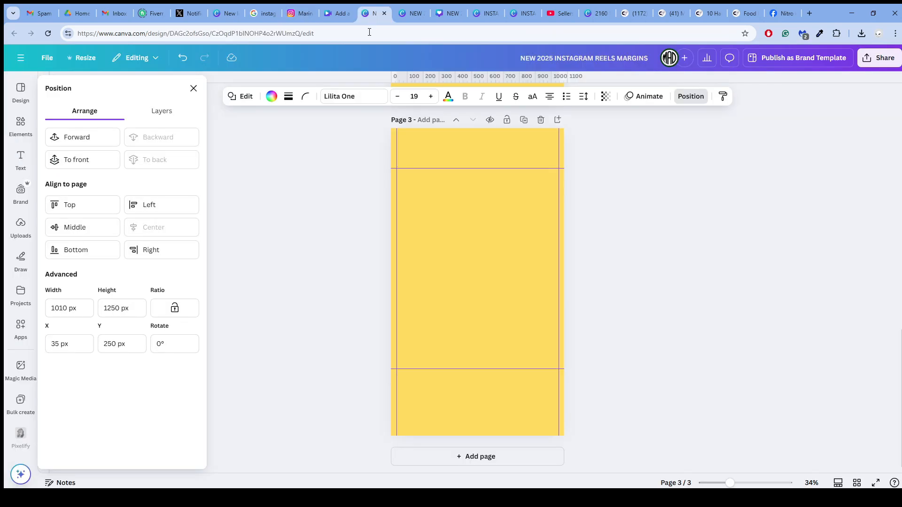
scroll(357, 187, "up", 6)
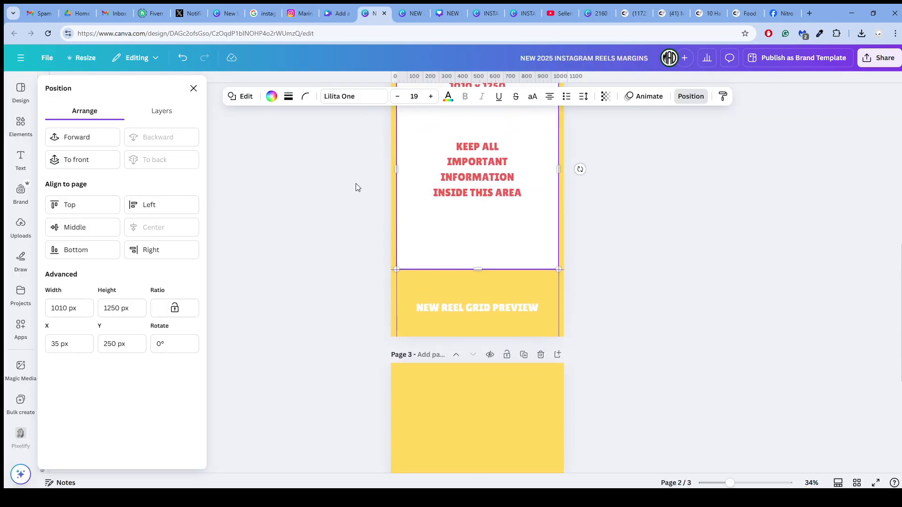
scroll(357, 187, "up", 6)
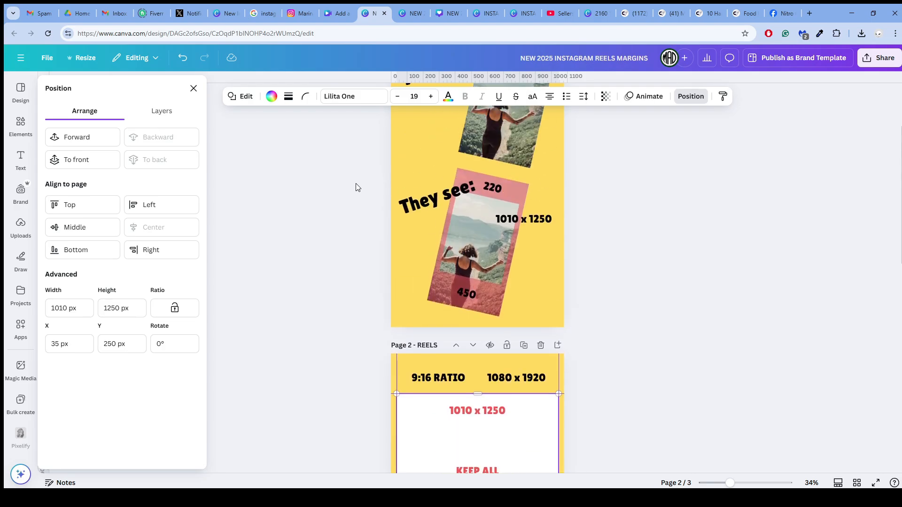
scroll(356, 187, "up", 1)
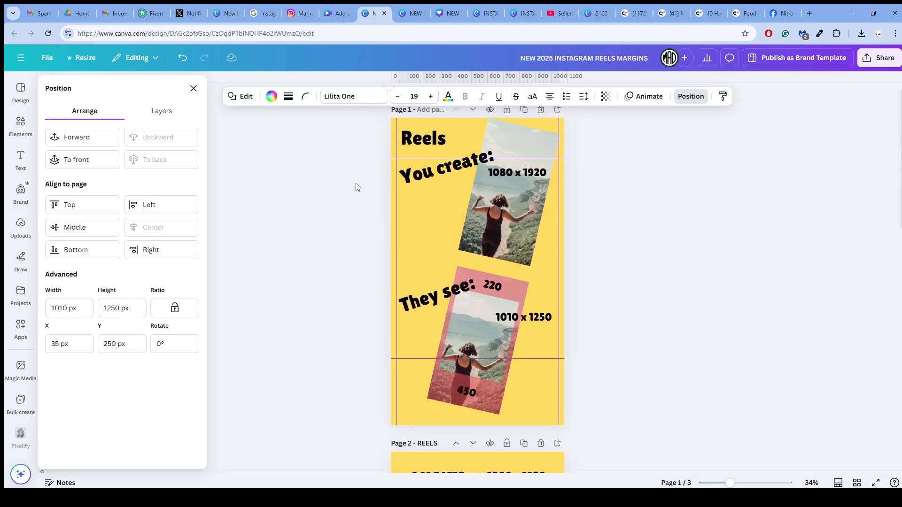
scroll(356, 184, "up", 1)
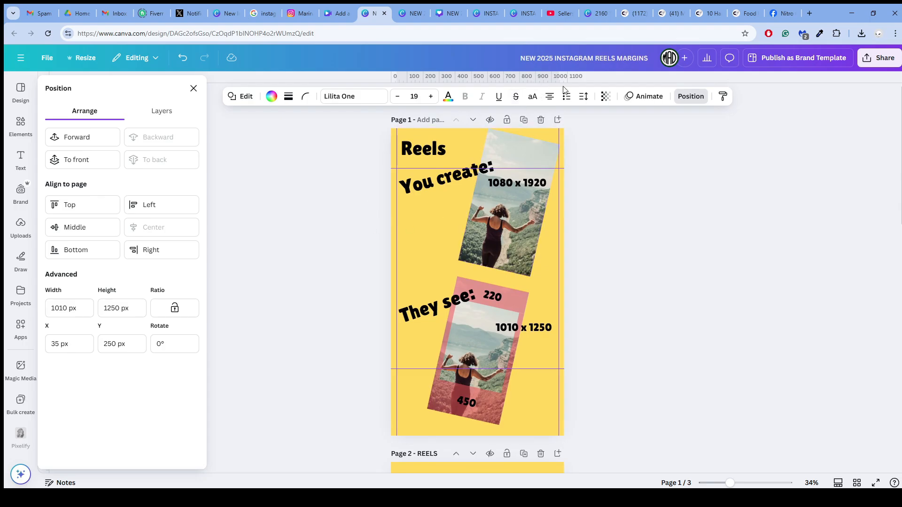
- Switch to the Marina Art Design store on Creative Fabrica and view its banner and newest products
left_click(632, 13)
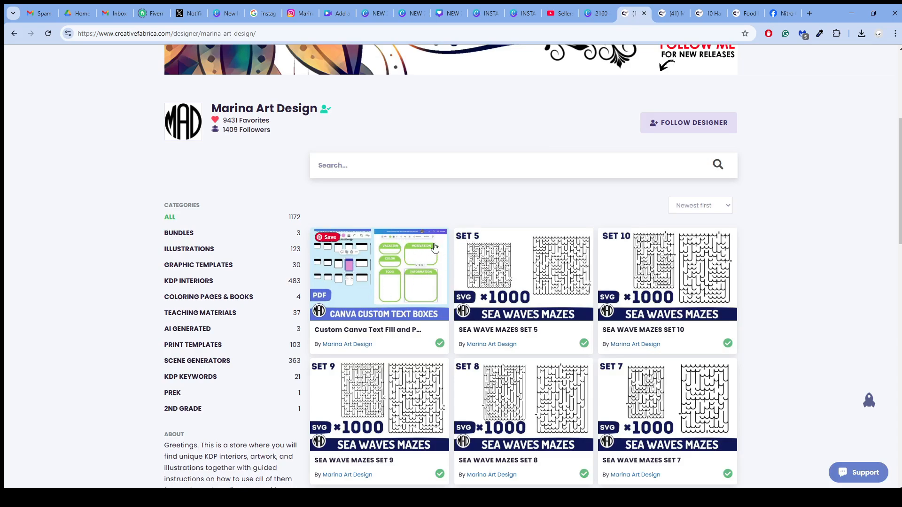
scroll(411, 223, "up", 2)
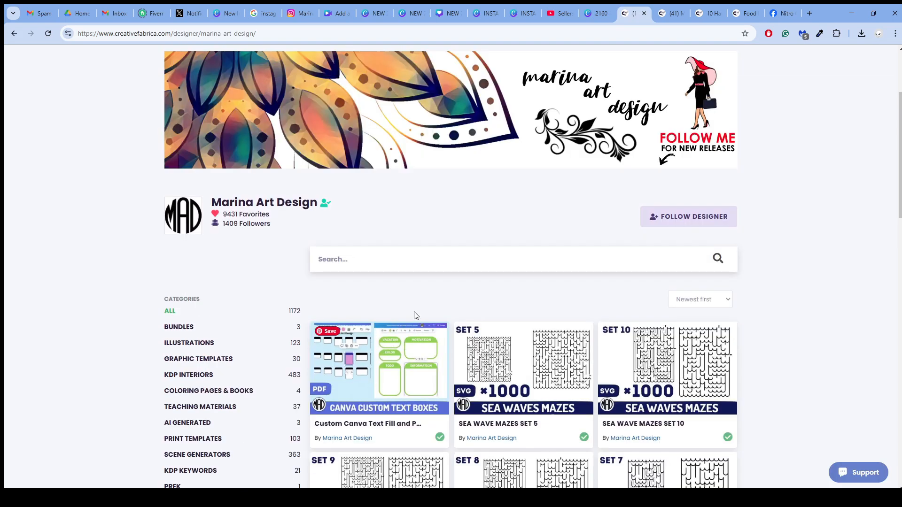
- Review the open Canva templates: Reels margins, post margins, the 3240x4050 main 3x3 image and the Instagram Grid builder
left_click(375, 15)
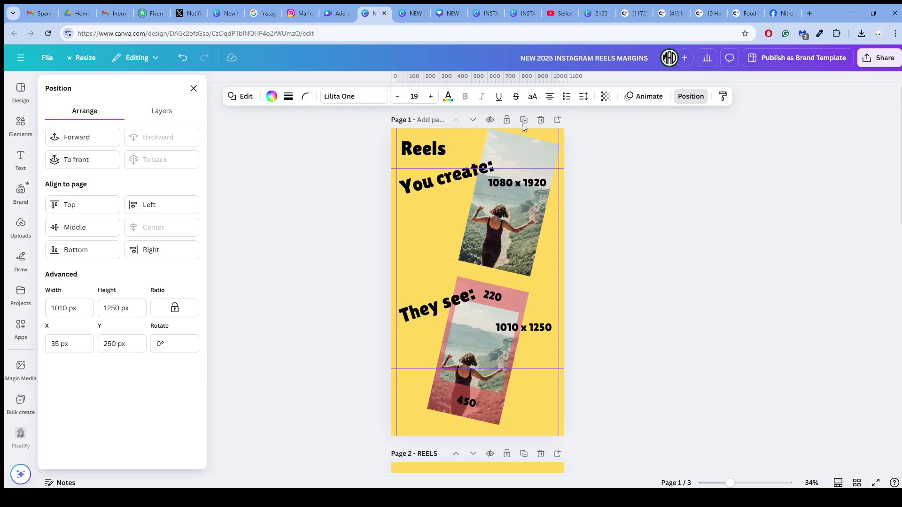
left_click(408, 15)
left_click(437, 16)
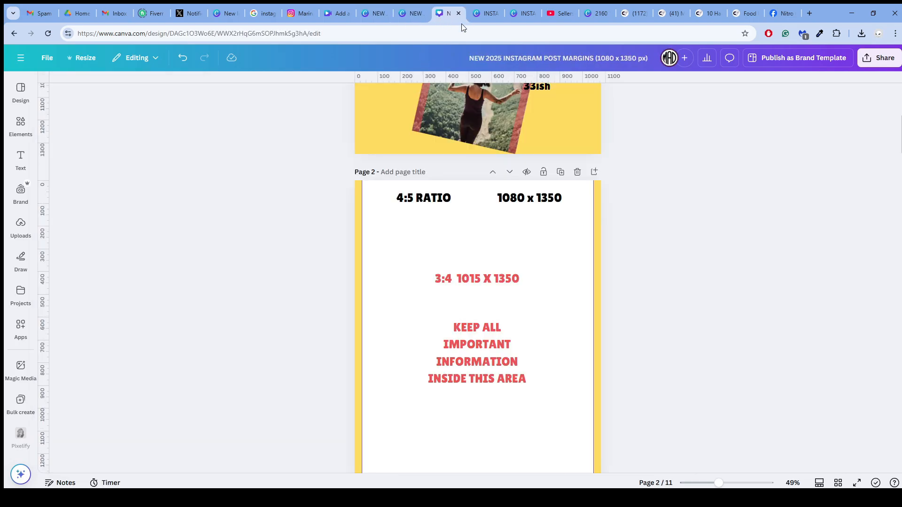
left_click(487, 14)
left_click(372, 15)
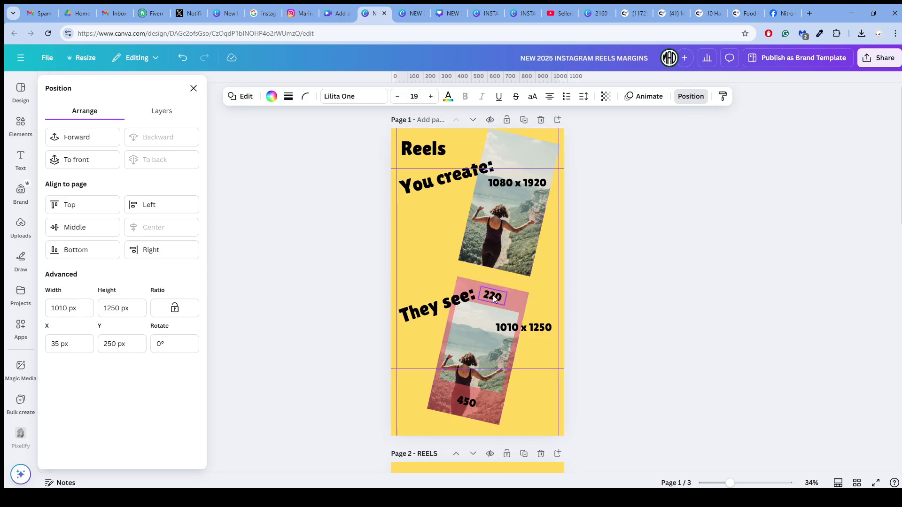
scroll(492, 295, "down", 1)
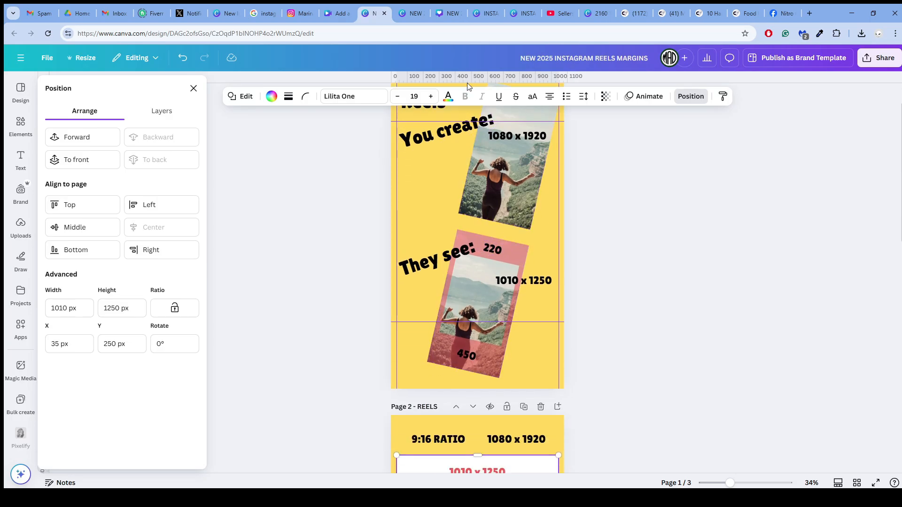
left_click(471, 9)
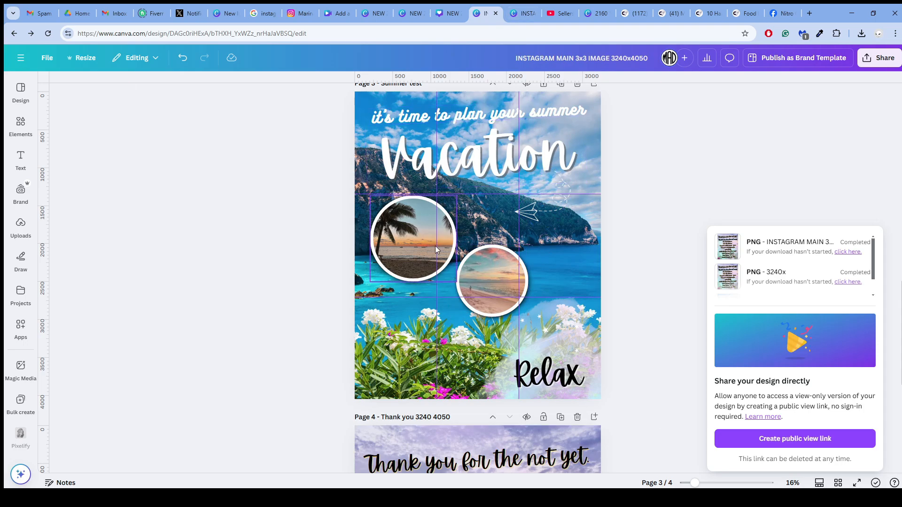
scroll(435, 246, "down", 1)
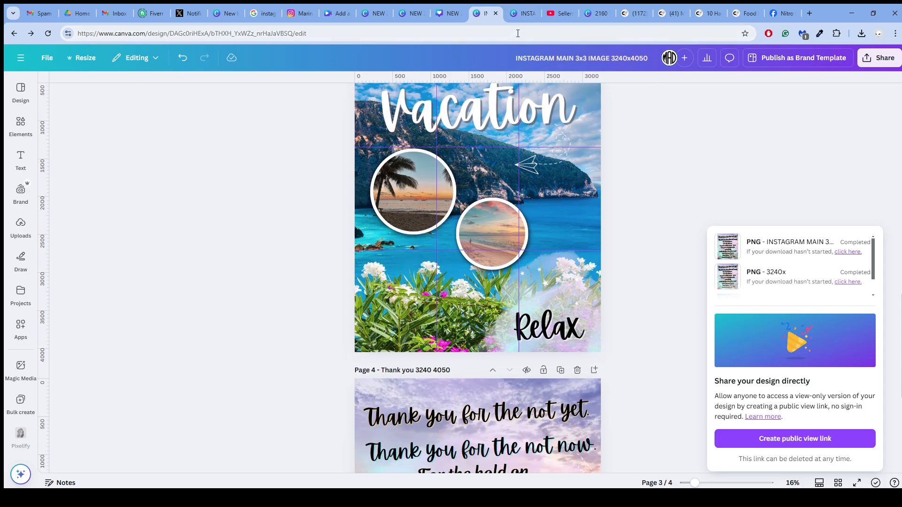
left_click(521, 13)
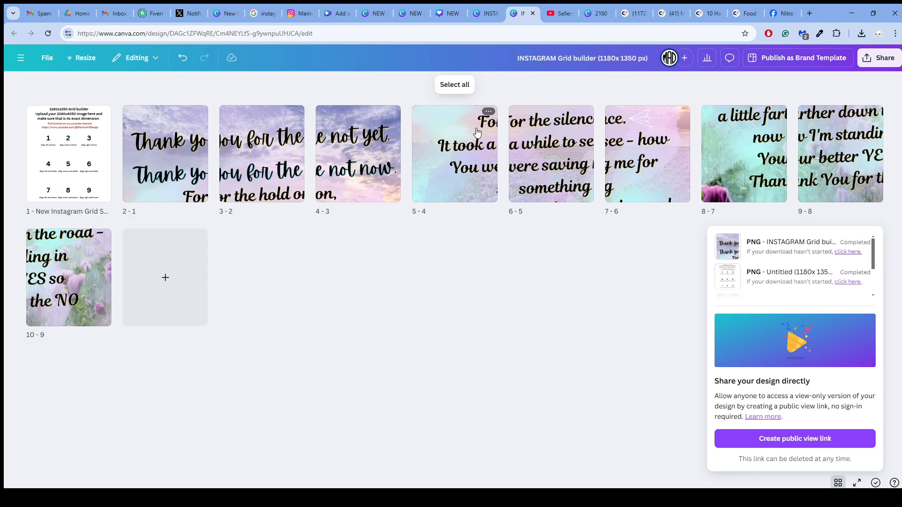
- Return to the Instagram profile and compare the new grid with the earlier vacation grids and test images below it
left_click(300, 14)
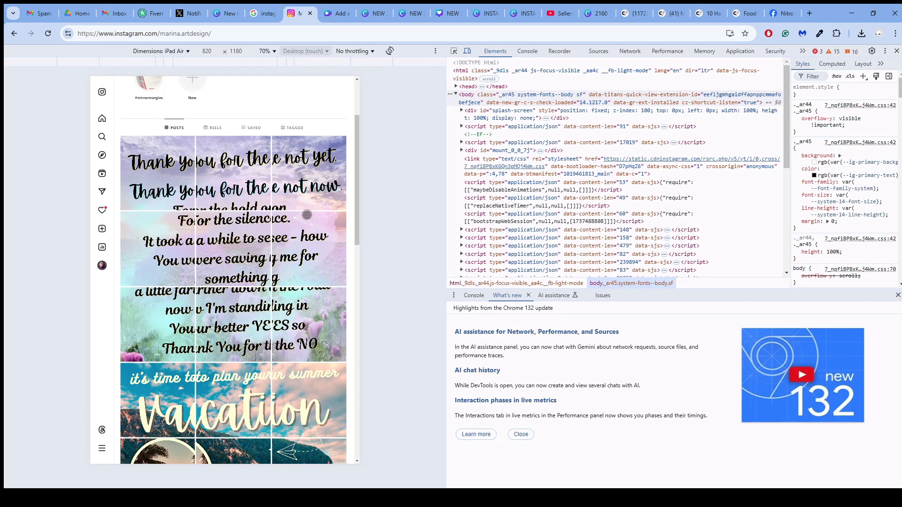
scroll(287, 227, "down", 5)
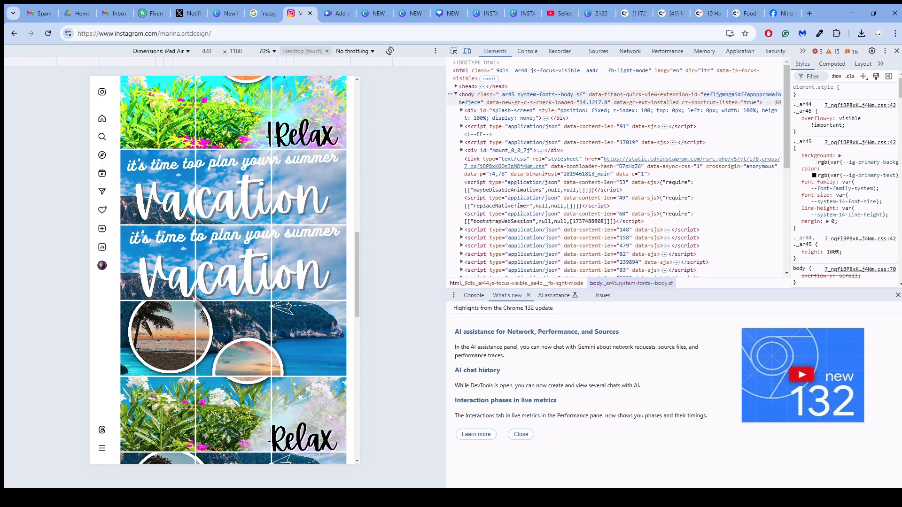
scroll(204, 324, "down", 5)
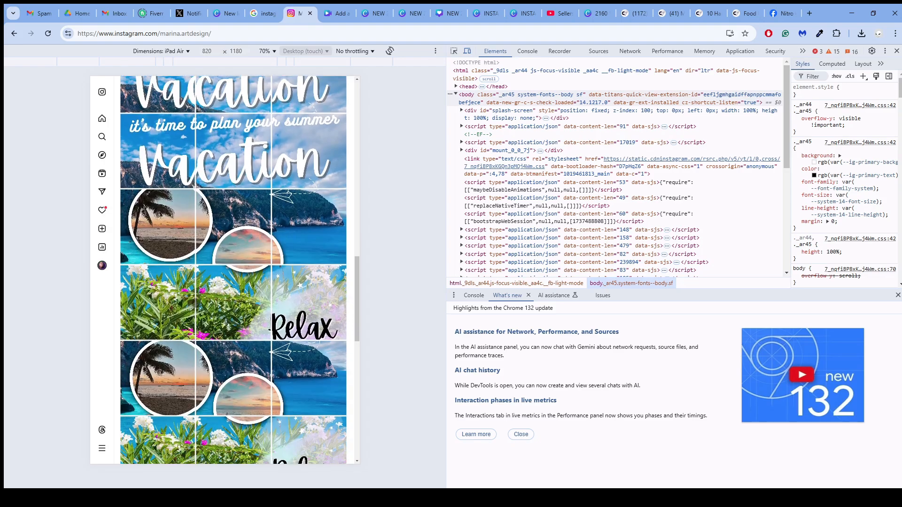
scroll(233, 301, "down", 2)
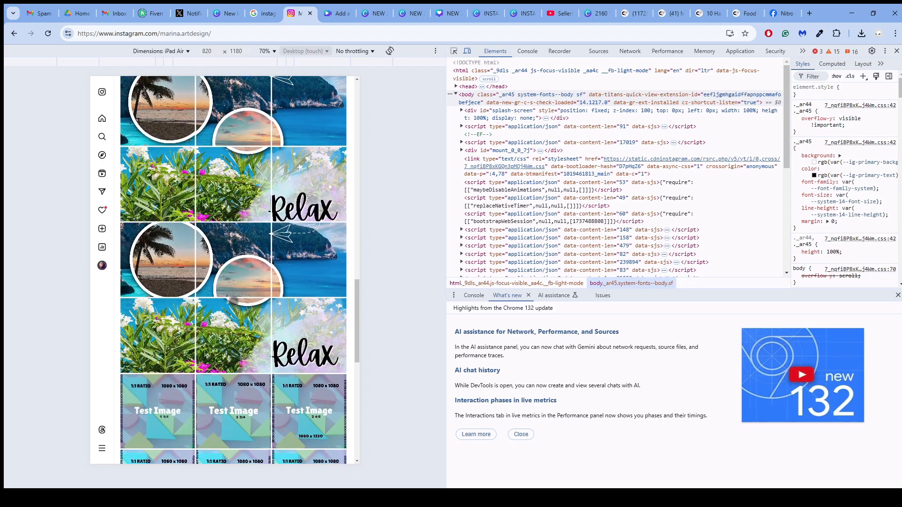
scroll(234, 301, "down", 3)
scroll(234, 301, "up", 6)
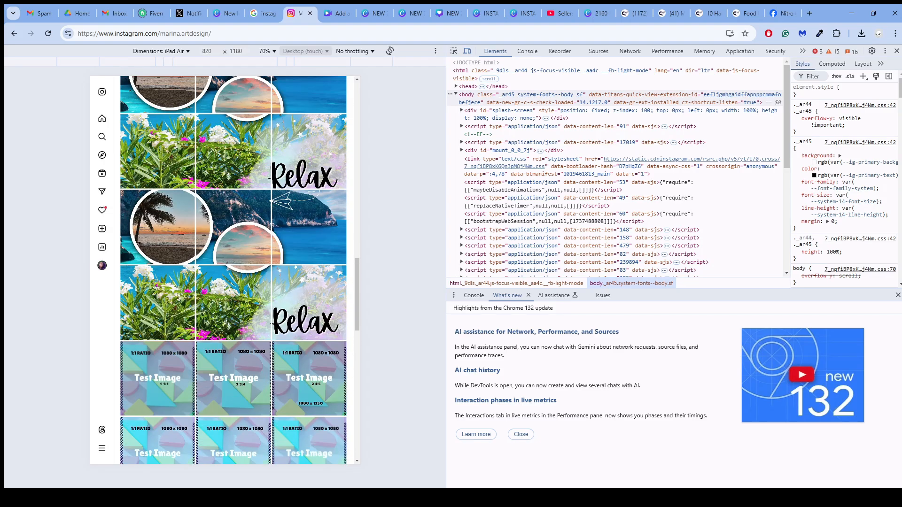
scroll(233, 271, "up", 5)
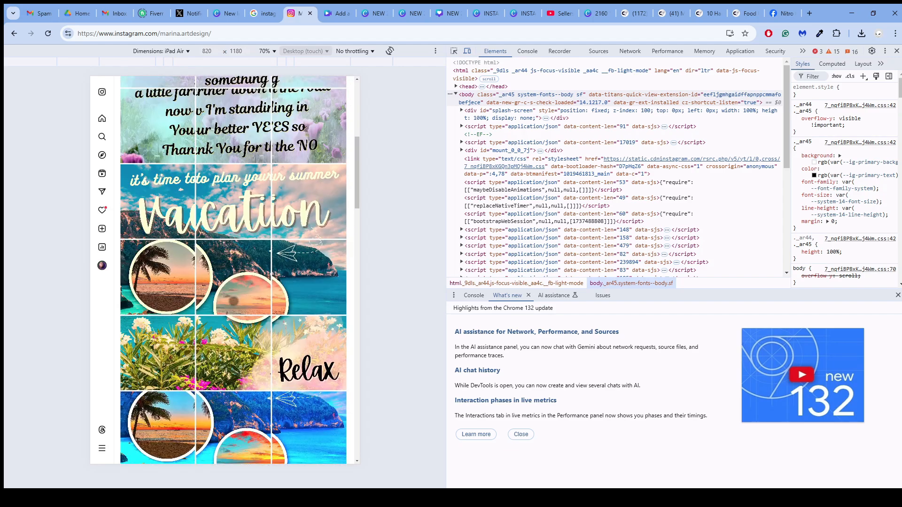